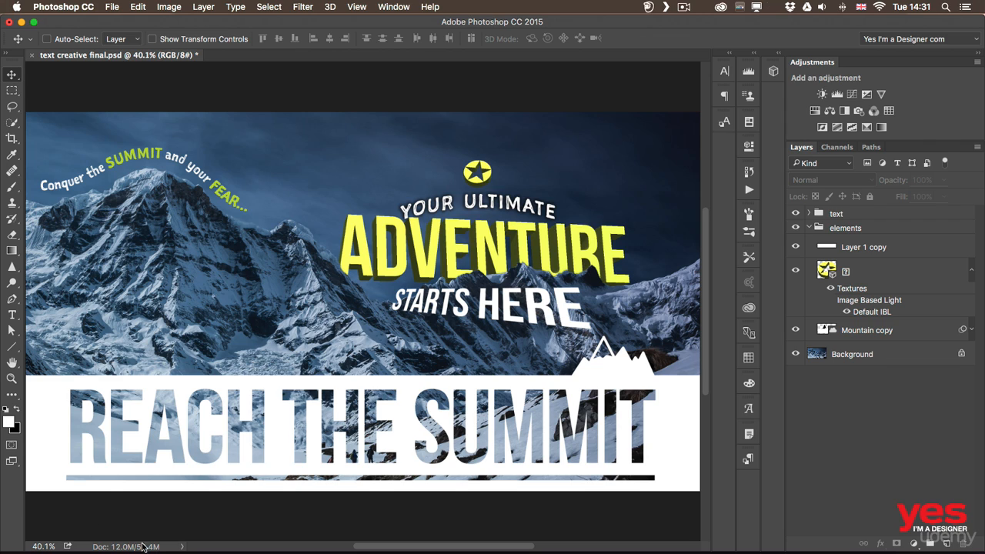
Save the document in the working files folder as "text creative final.tif" in TIFF format with layers included
click(110, 7)
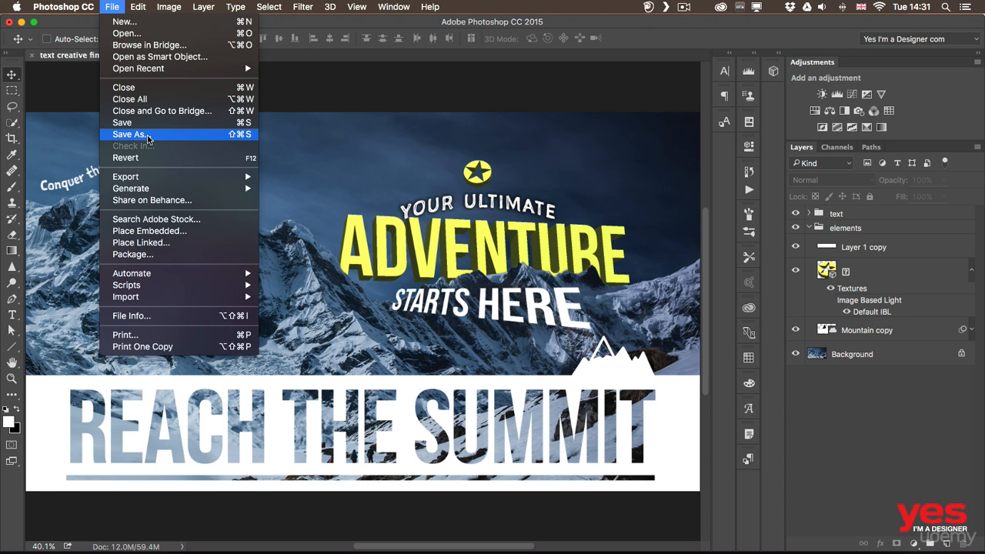
click(149, 136)
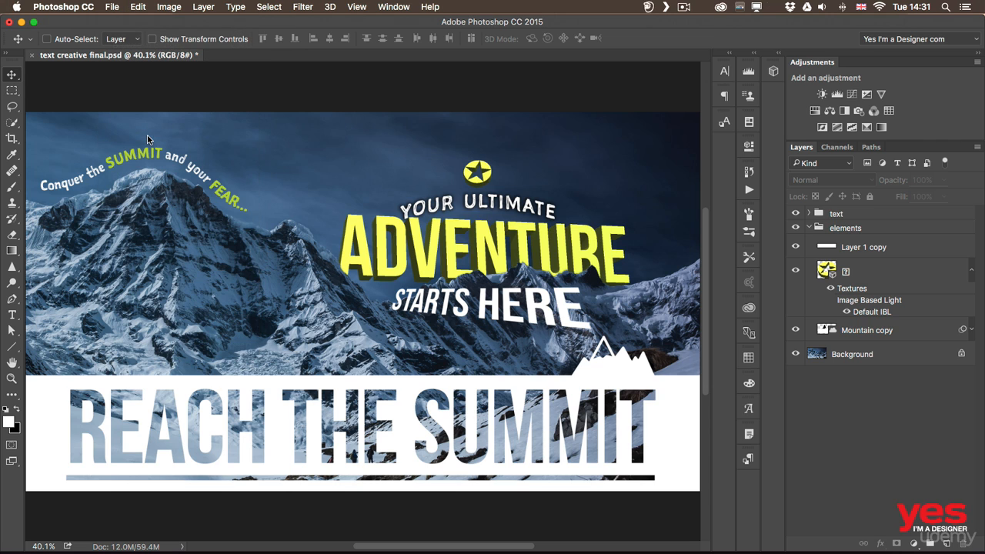
click(607, 410)
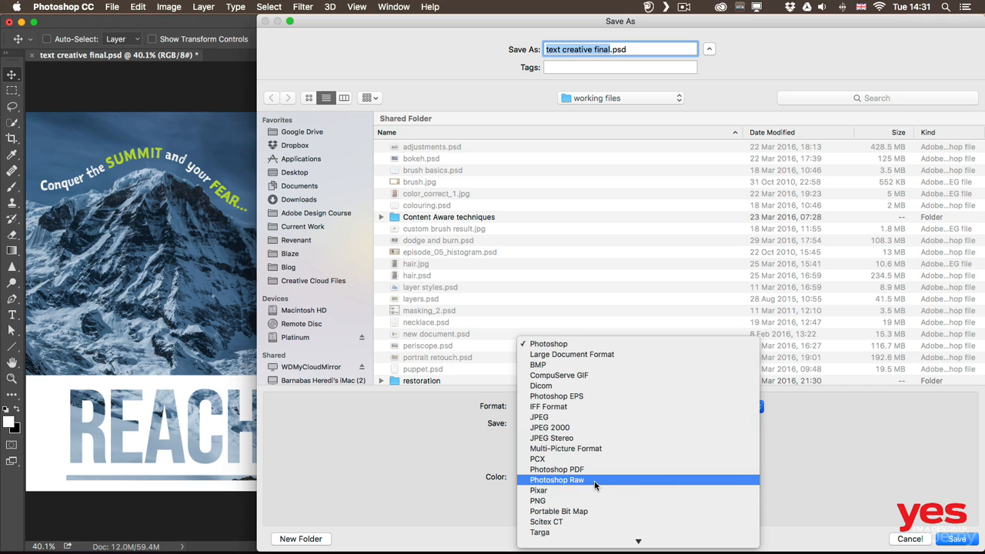
click(585, 522)
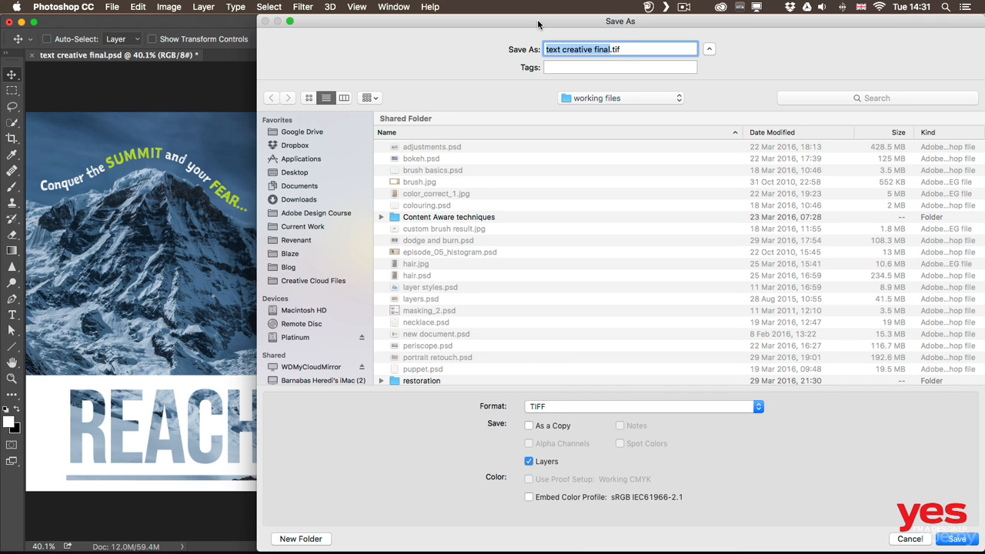
drag(538, 24, 395, 24)
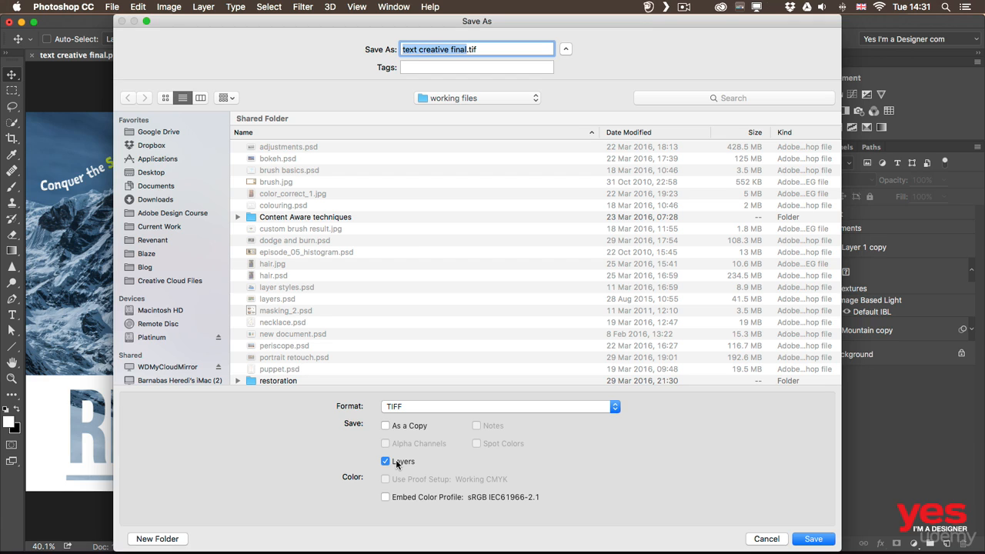
click(819, 540)
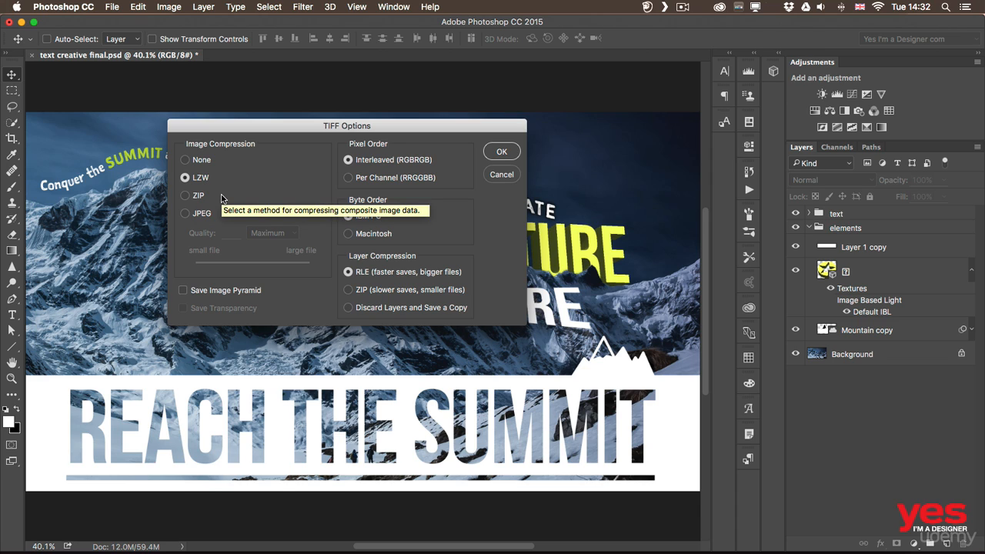
Decline JPEG compression, keep LZW image compression, choose ZIP layer compression, and save the TIFF with its layers
click(185, 213)
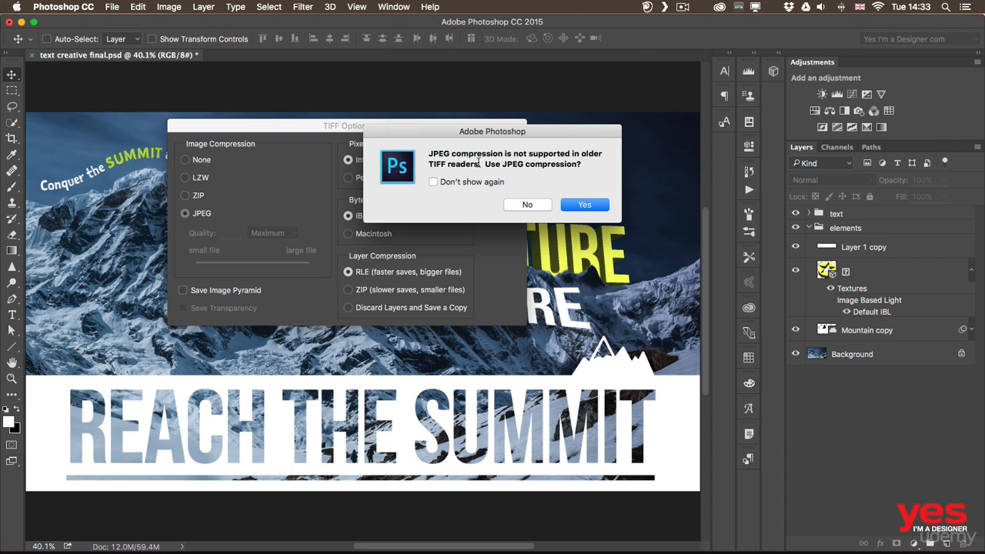
click(526, 204)
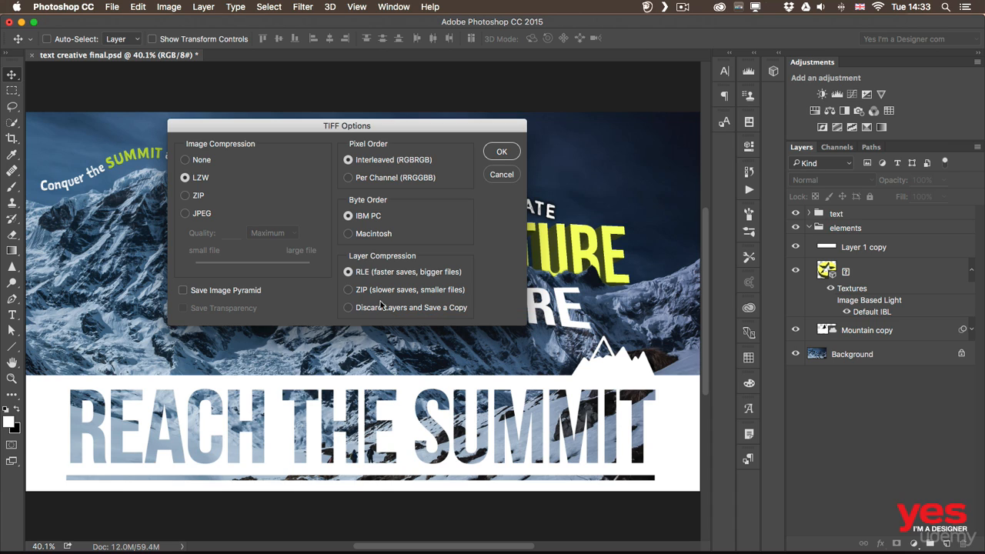
click(356, 290)
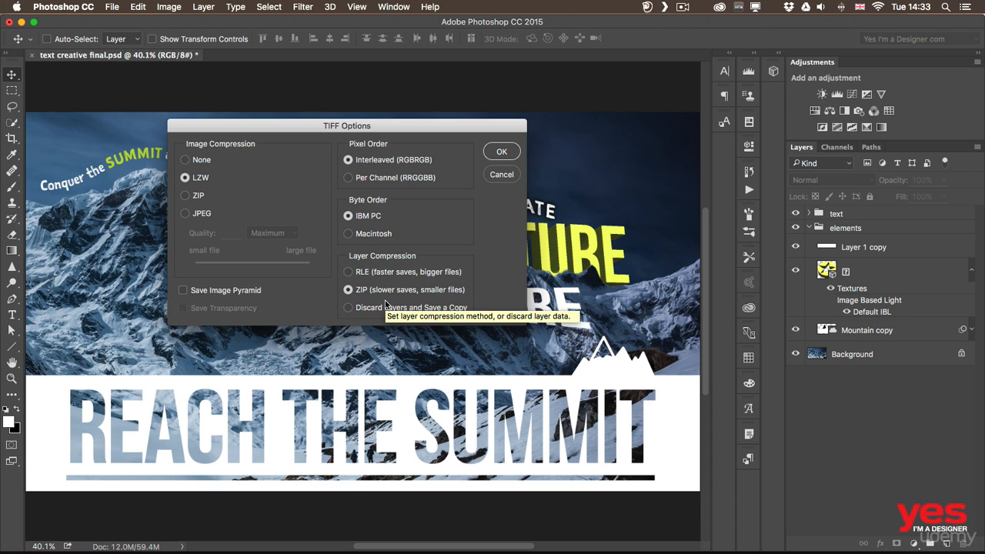
click(501, 152)
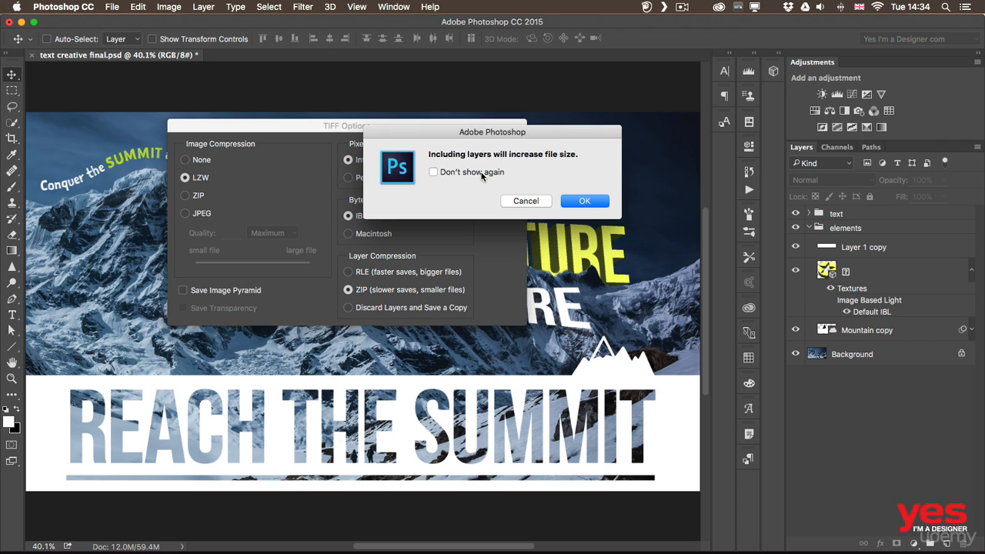
click(479, 174)
click(584, 201)
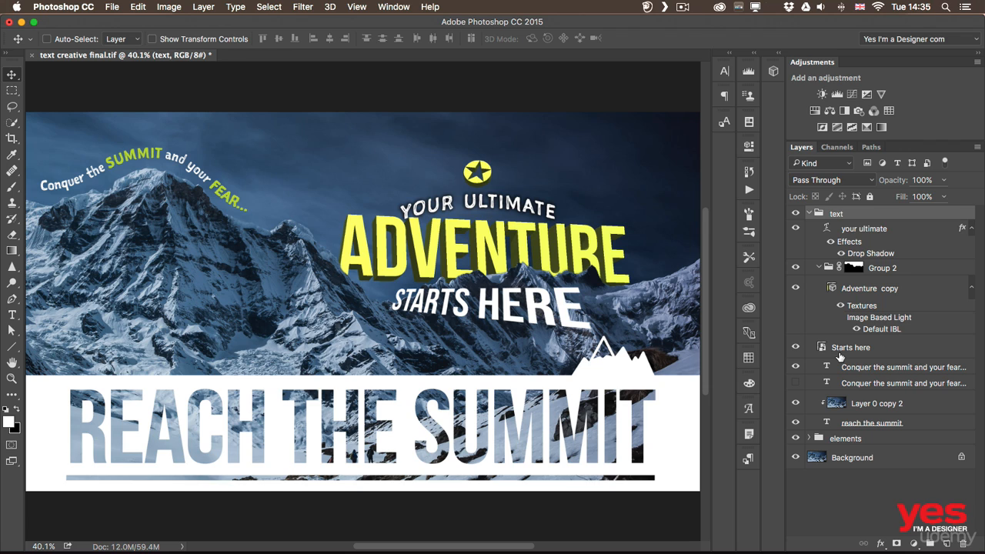
click(113, 8)
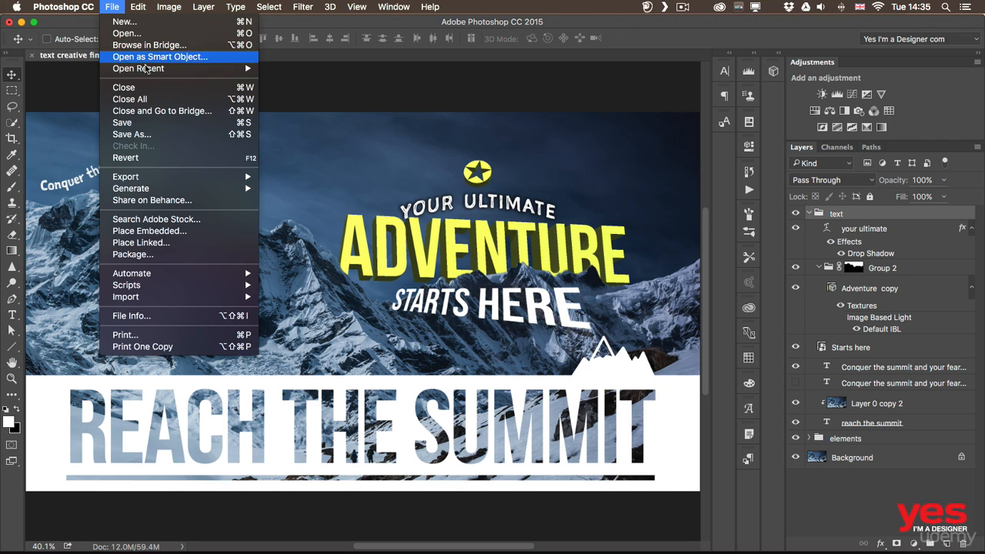
click(160, 135)
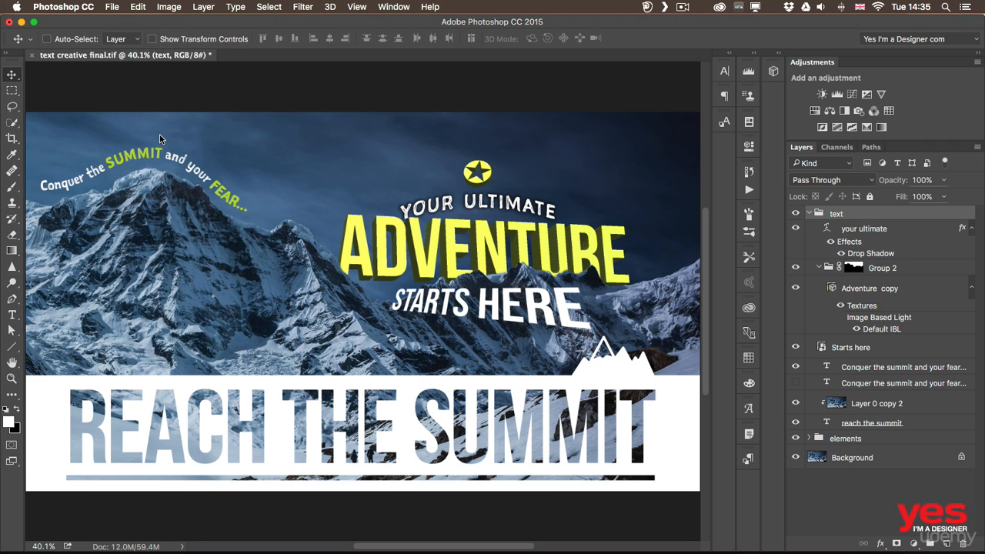
click(410, 407)
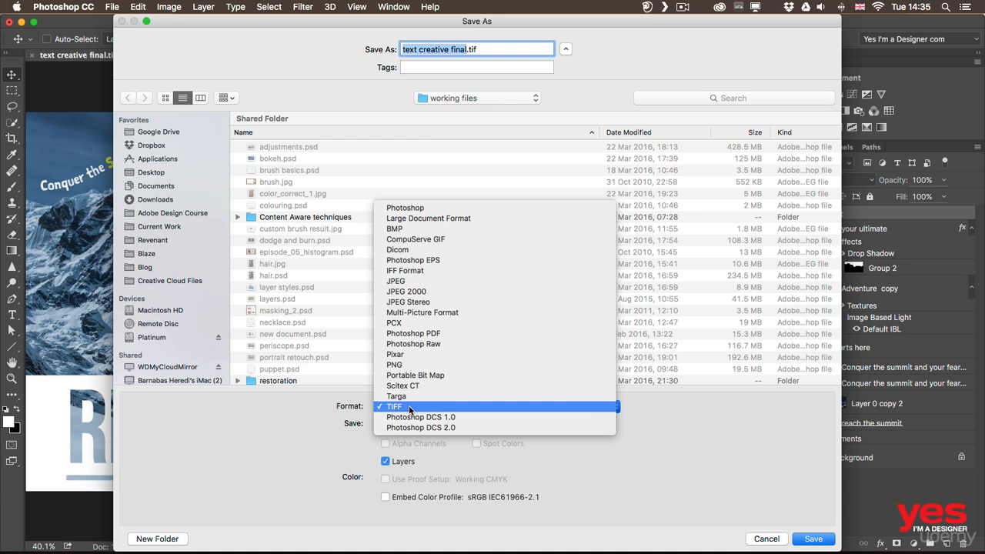
click(415, 218)
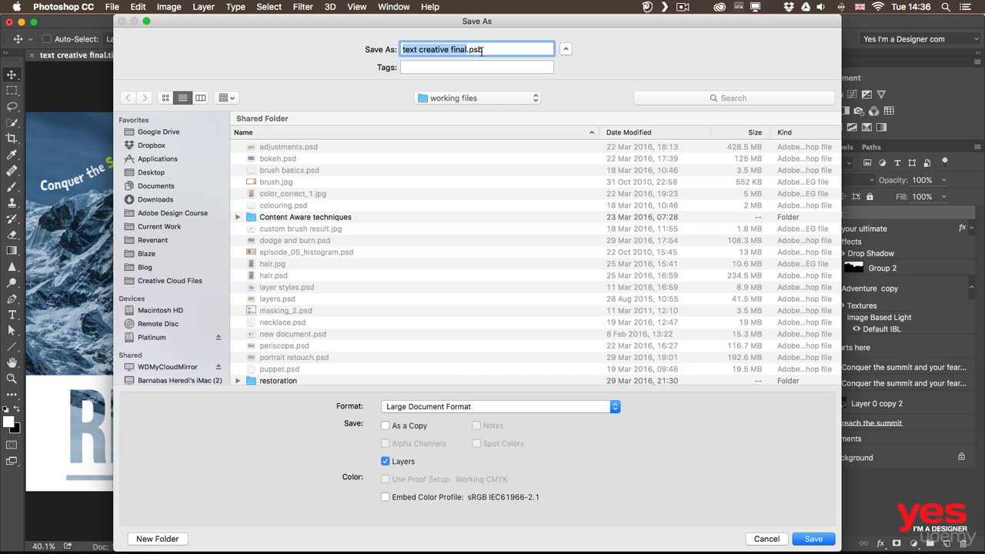
key(Escape)
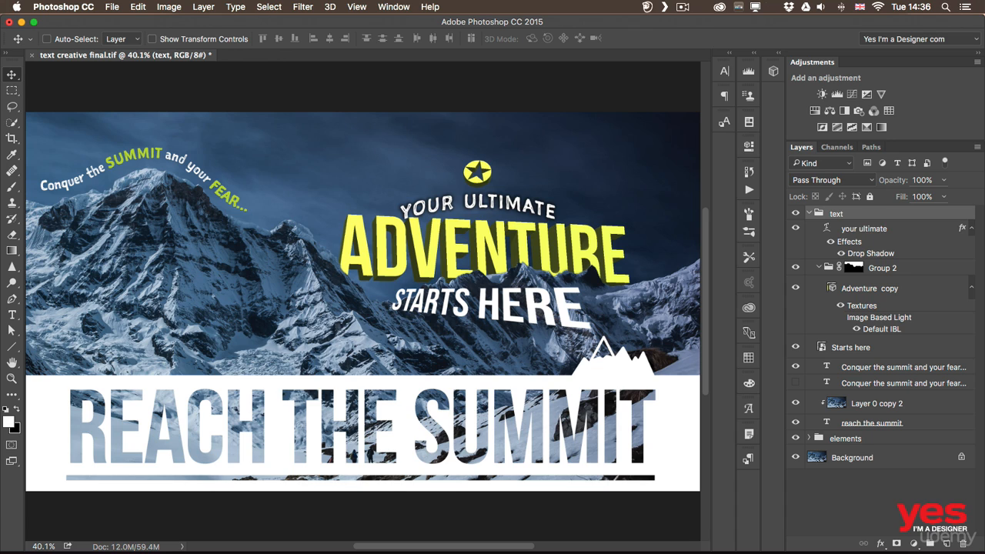
Start sharing the artwork on Behance as a new work titled "Adventure starts here"
click(116, 6)
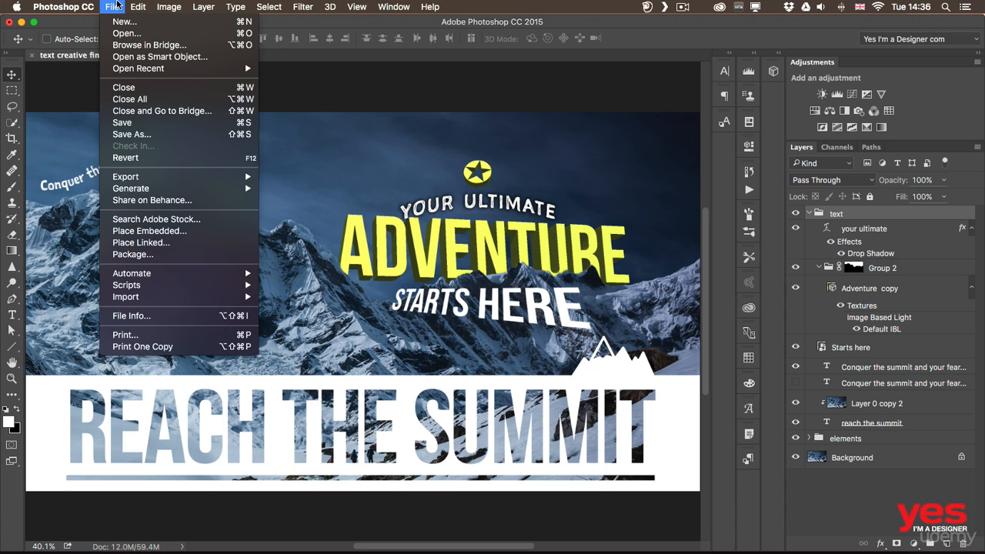
click(187, 201)
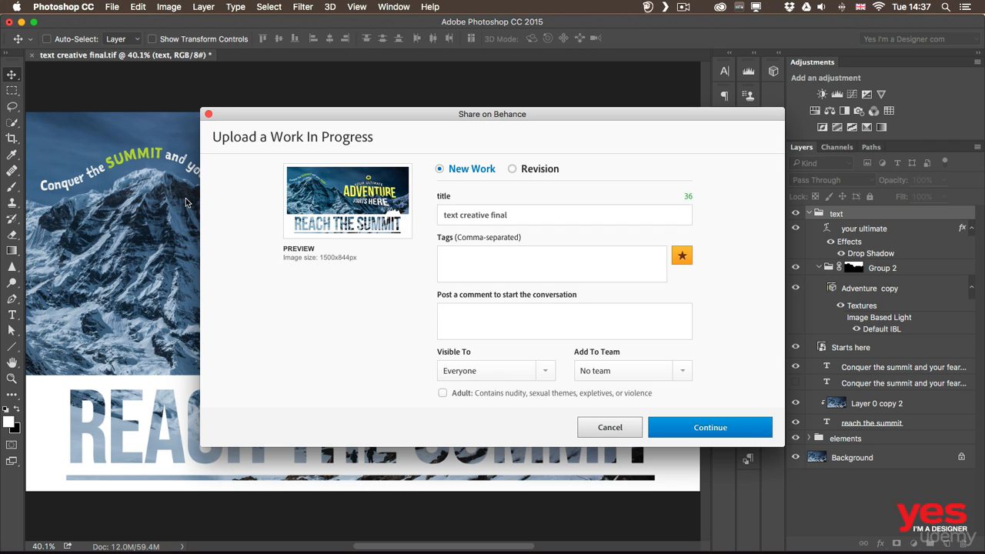
drag(374, 112, 293, 92)
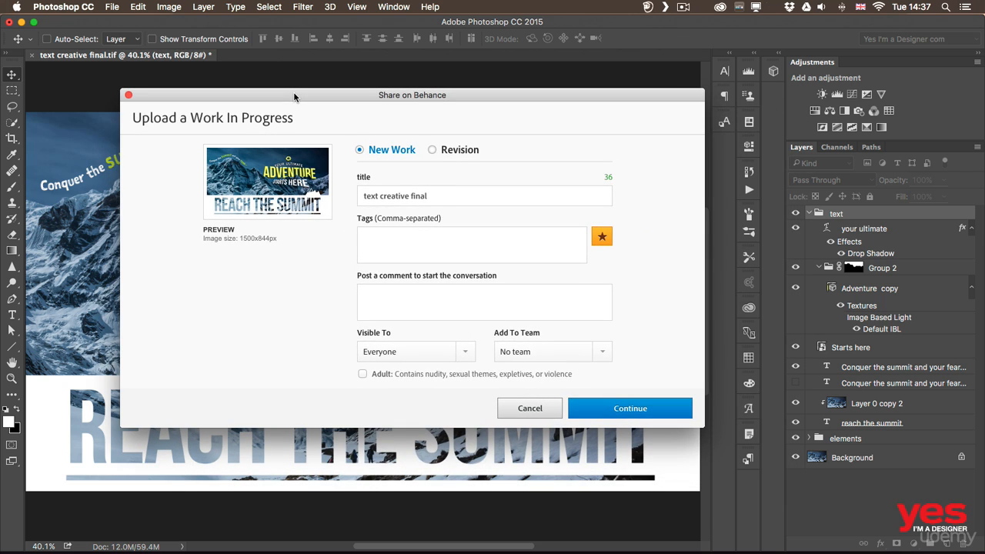
drag(440, 194, 312, 188)
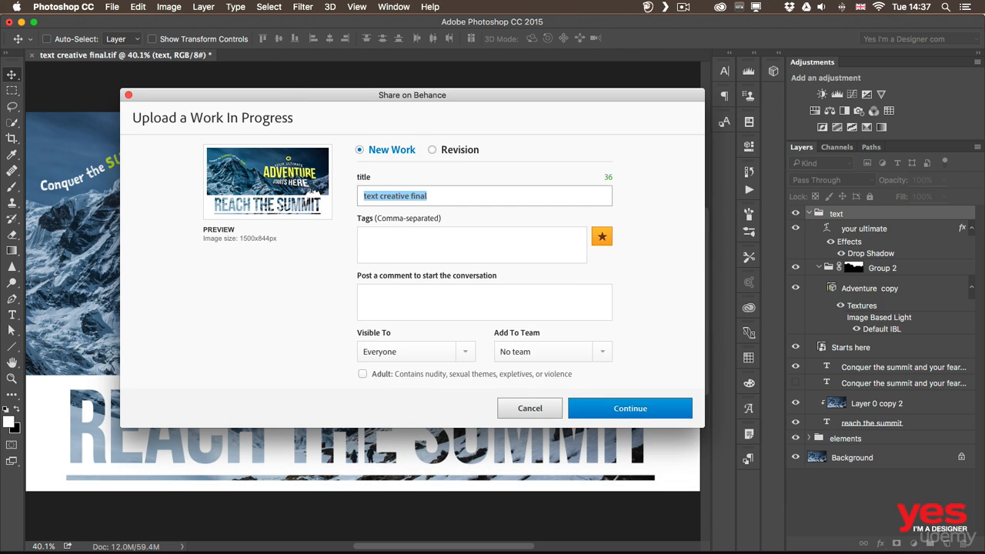
text(Advent)
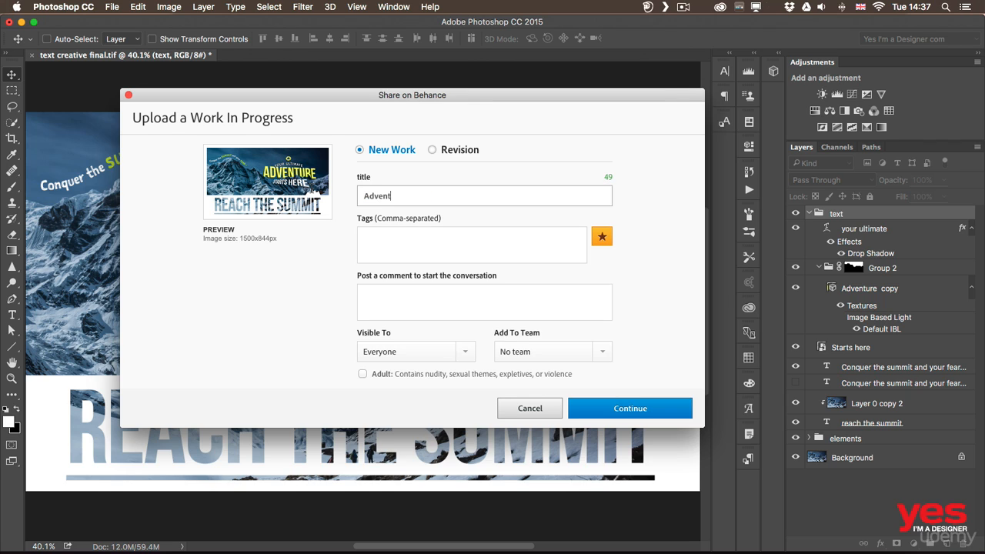
text(ure starts here)
Make the Behance work in progress visible as Private and publish it
click(416, 243)
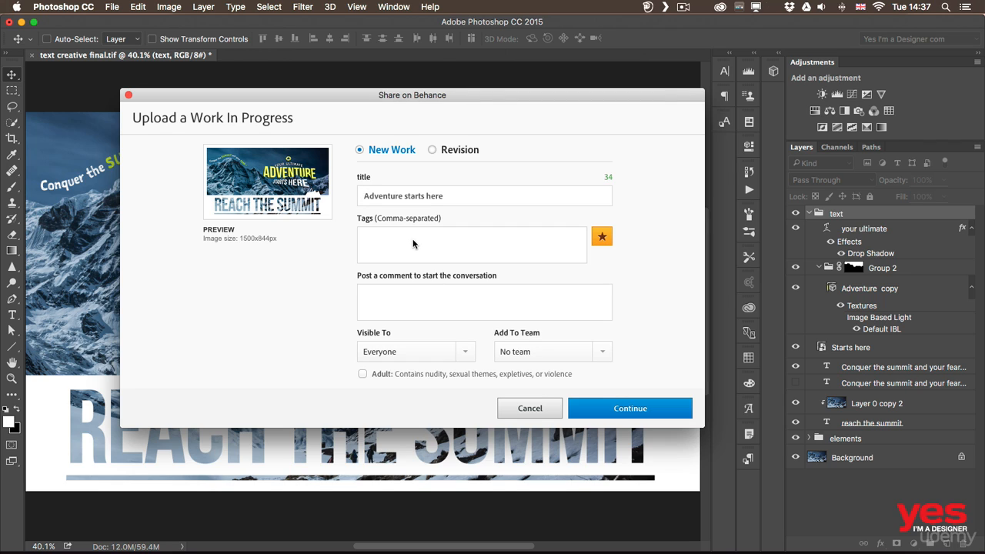
click(430, 304)
click(465, 351)
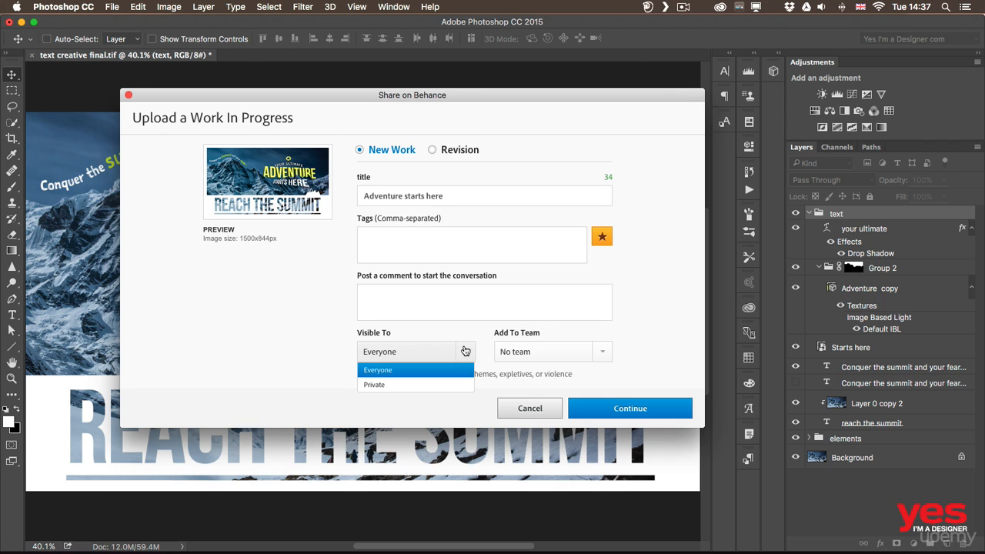
click(397, 387)
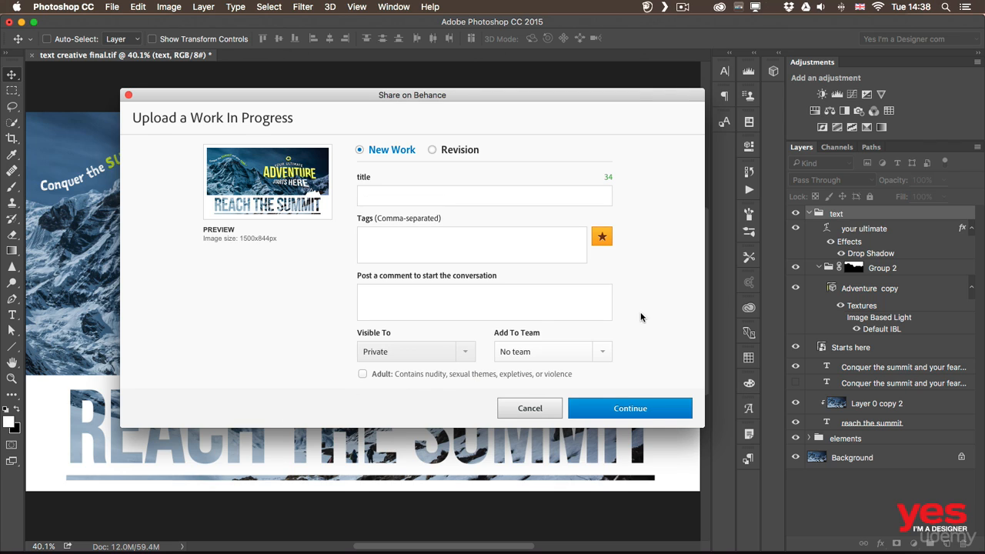
click(639, 408)
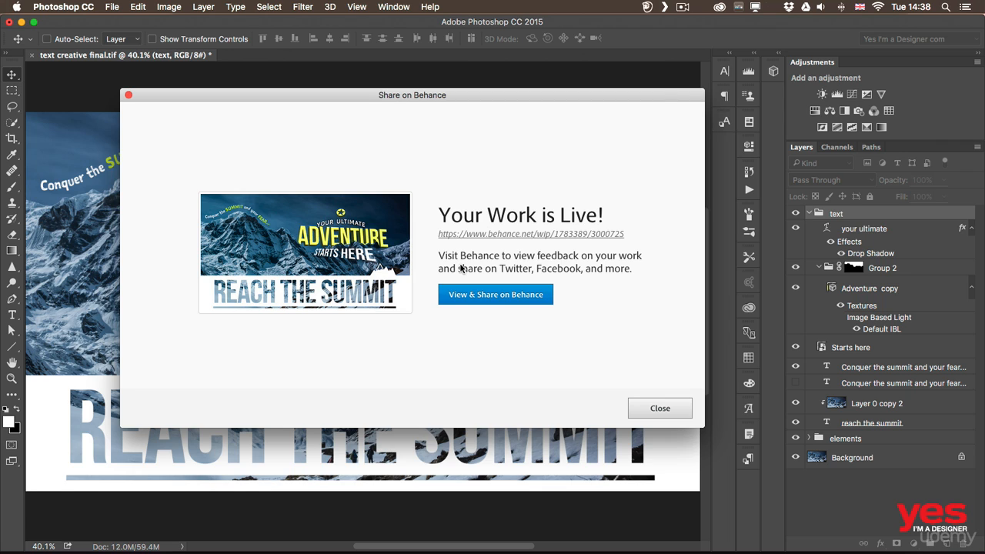
View the published work on its Behance page in Chrome, and return to Photoshop to dismiss the sharing window
click(472, 299)
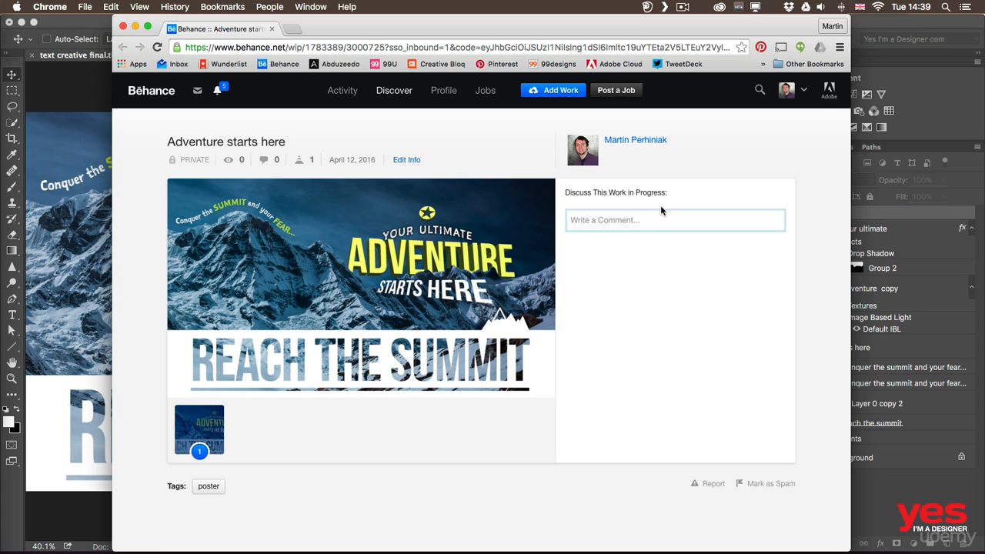
click(82, 312)
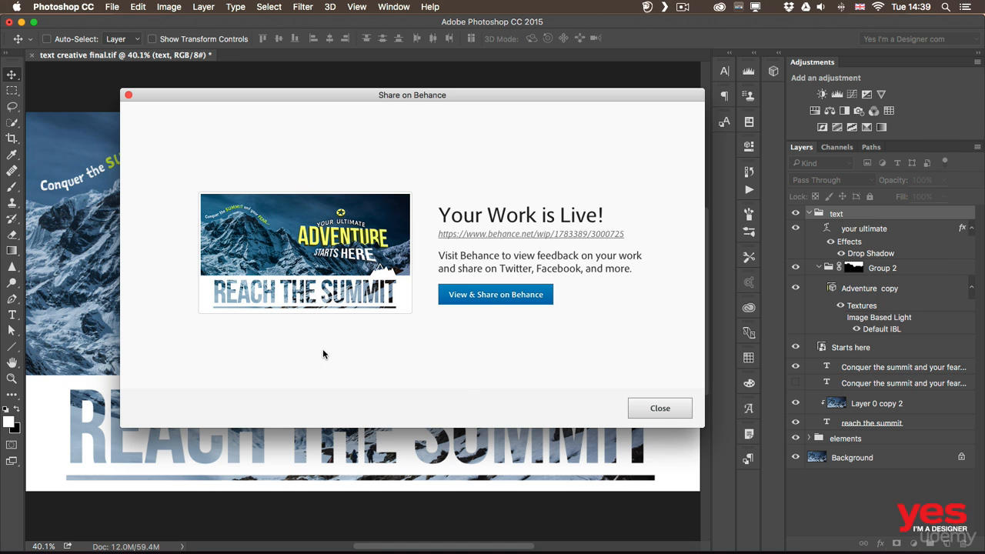
click(662, 411)
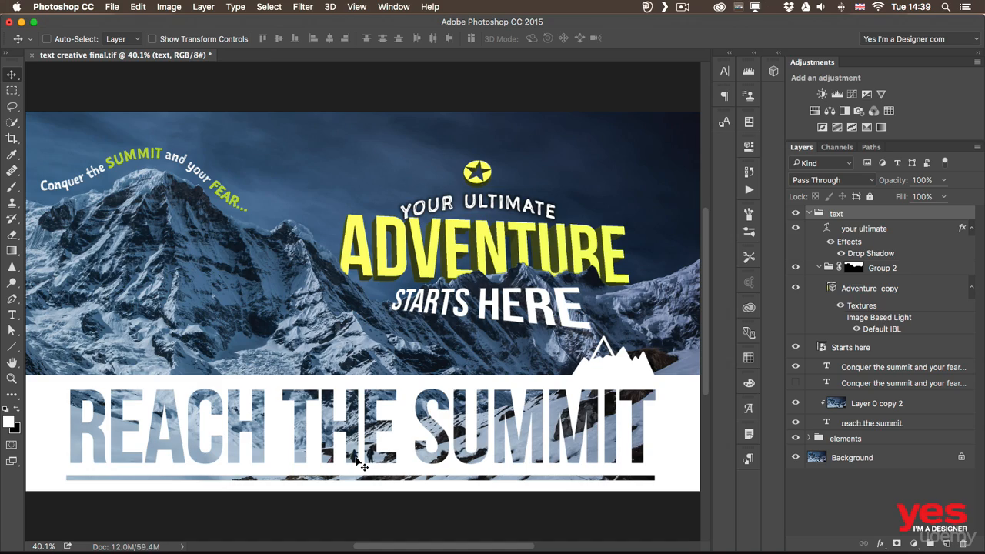
Add a layer mask to the white banner layer "Layer 1 copy" in the elements group, with the text group collapsed
key(z)
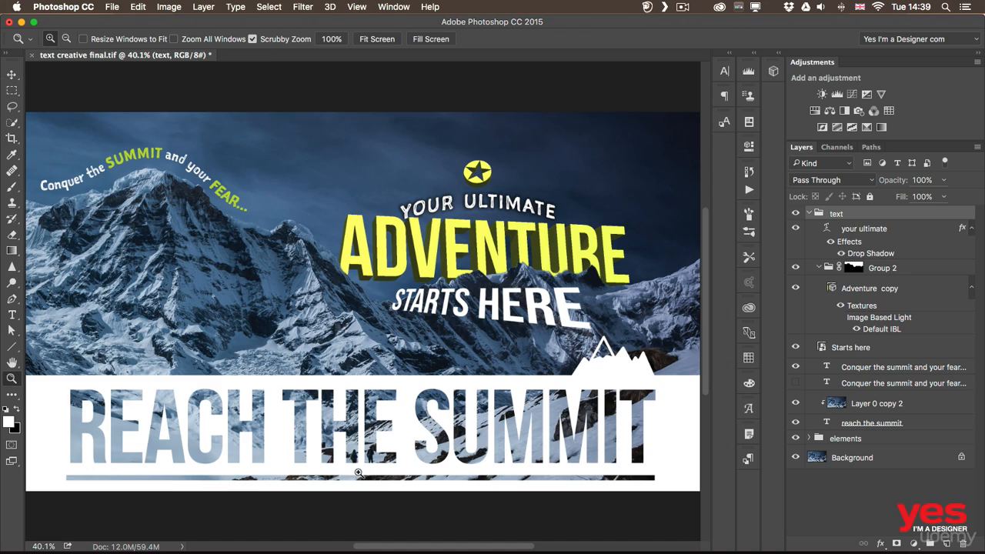
drag(361, 472, 411, 396)
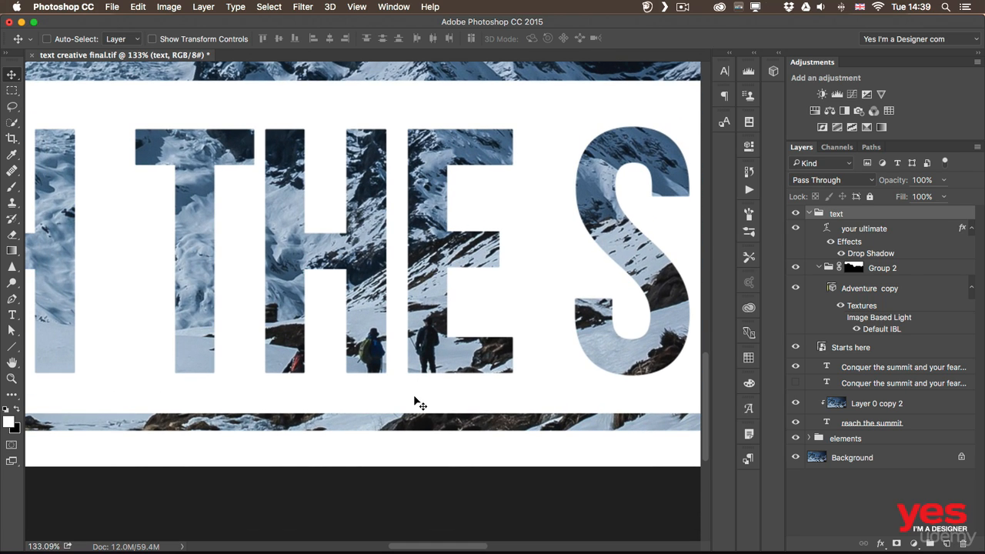
click(808, 213)
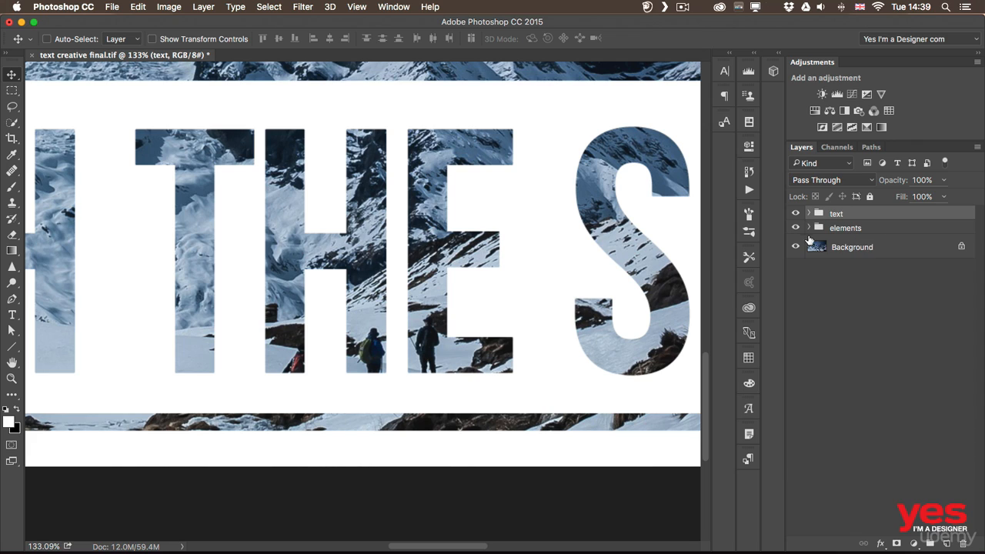
click(808, 228)
click(837, 245)
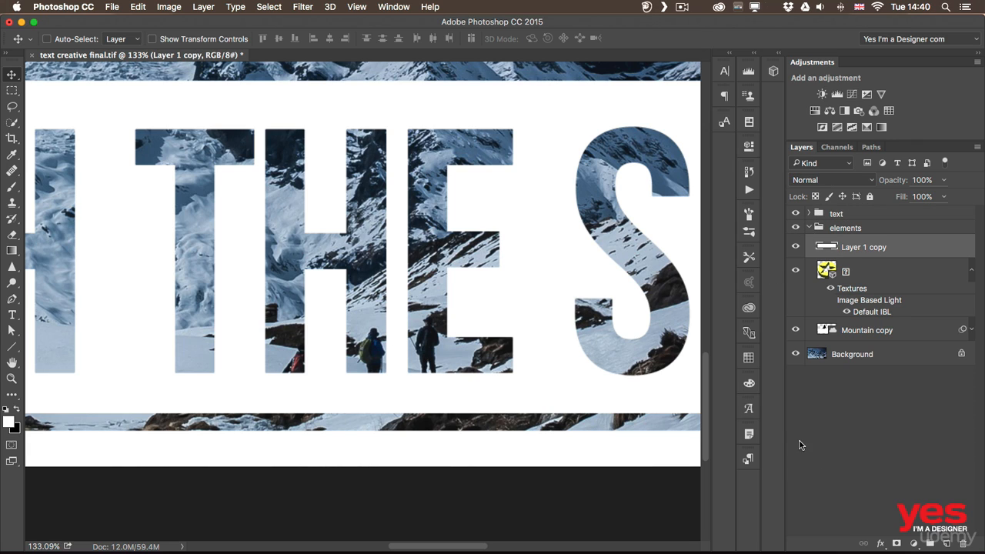
click(897, 543)
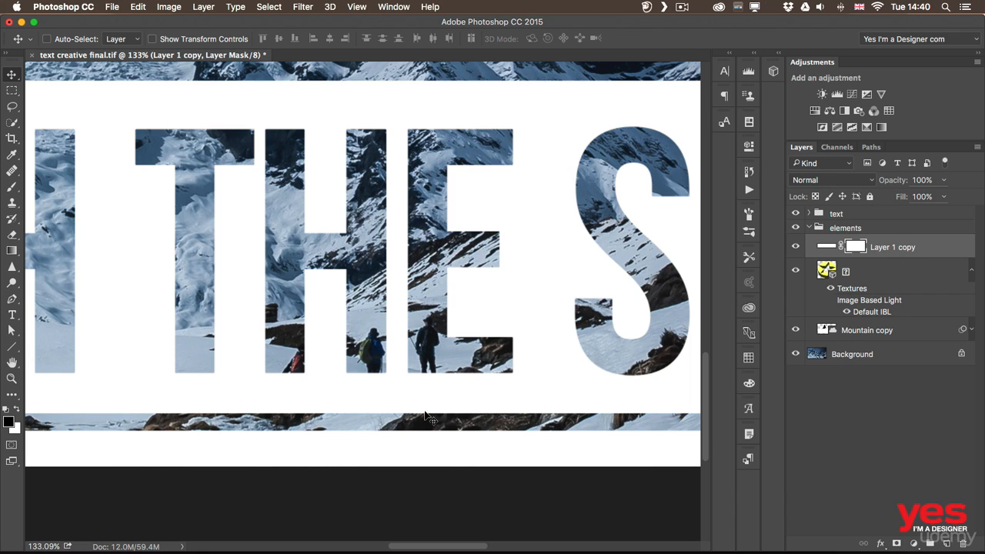
Paint black on the banner's layer mask with a 22 px brush to roughly reveal the hikers around the letters H and E
key(b)
mouse_move(409, 399)
mouse_down()
mouse_move(373, 380)
mouse_move(377, 394)
mouse_move(367, 396)
mouse_up()
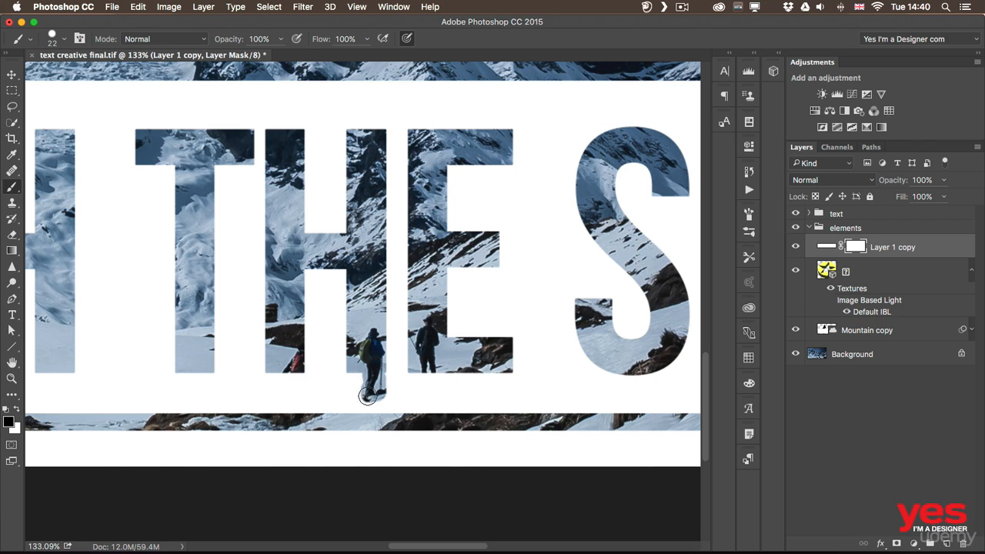
mouse_move(294, 385)
mouse_down()
mouse_move(302, 351)
mouse_move(302, 381)
mouse_move(312, 354)
mouse_move(302, 346)
mouse_move(307, 411)
mouse_move(329, 337)
mouse_move(327, 408)
mouse_move(329, 391)
mouse_up()
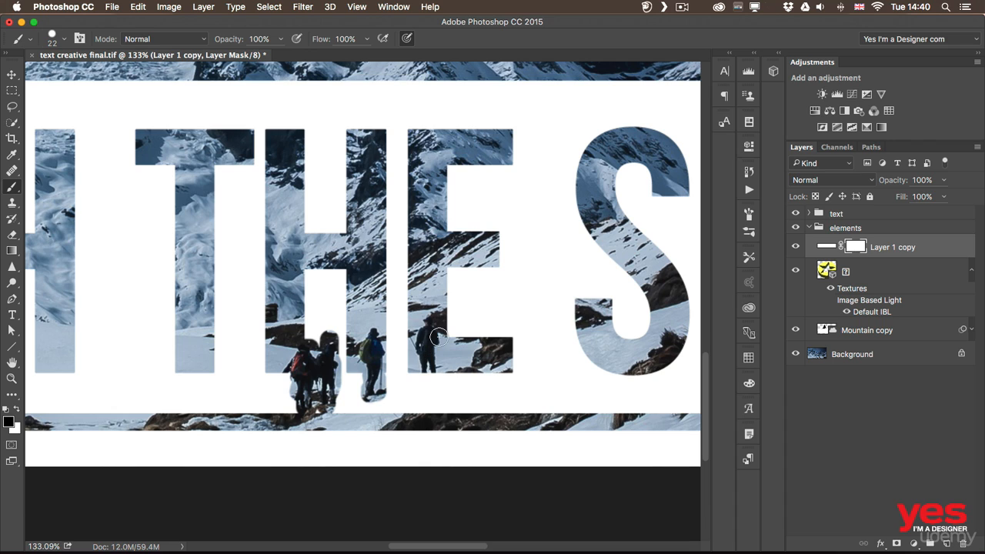
mouse_move(437, 337)
mouse_down()
mouse_move(422, 380)
mouse_move(430, 384)
mouse_move(415, 355)
mouse_up()
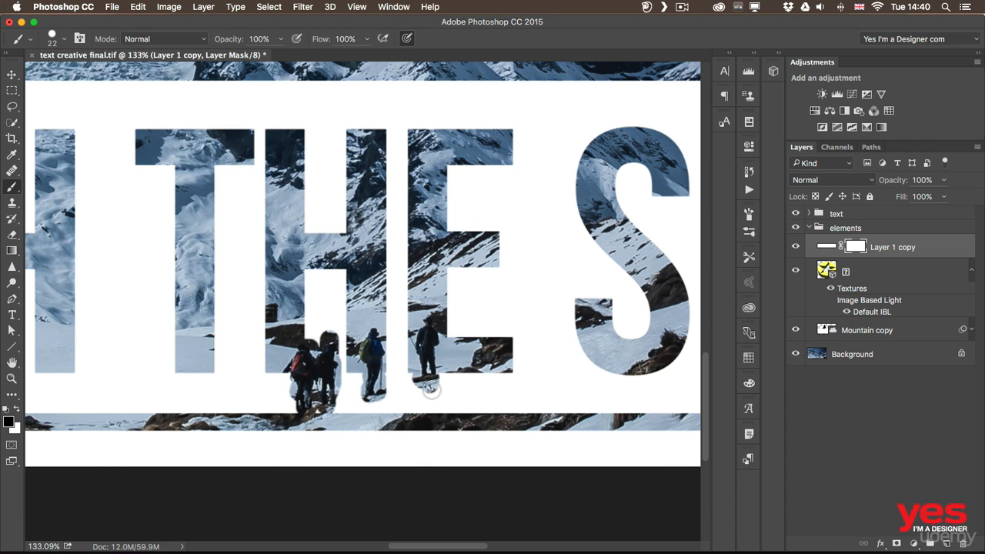
Paint white on the mask with an 8 px brush to trim the banner around the legs and feet of the paired hikers
key(super+space)
mouse_move(365, 397)
mouse_down()
mouse_move(390, 394)
mouse_move(365, 400)
mouse_up()
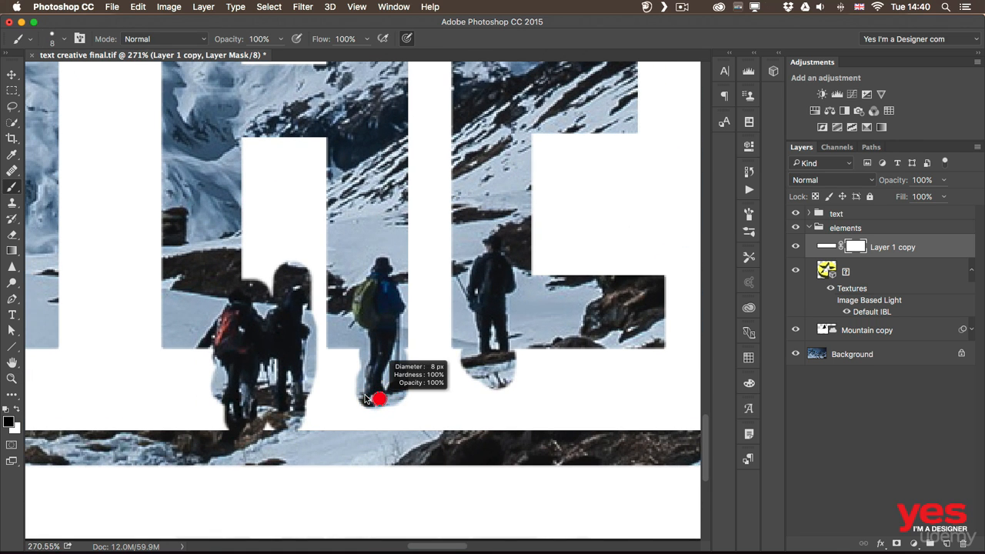
key(x)
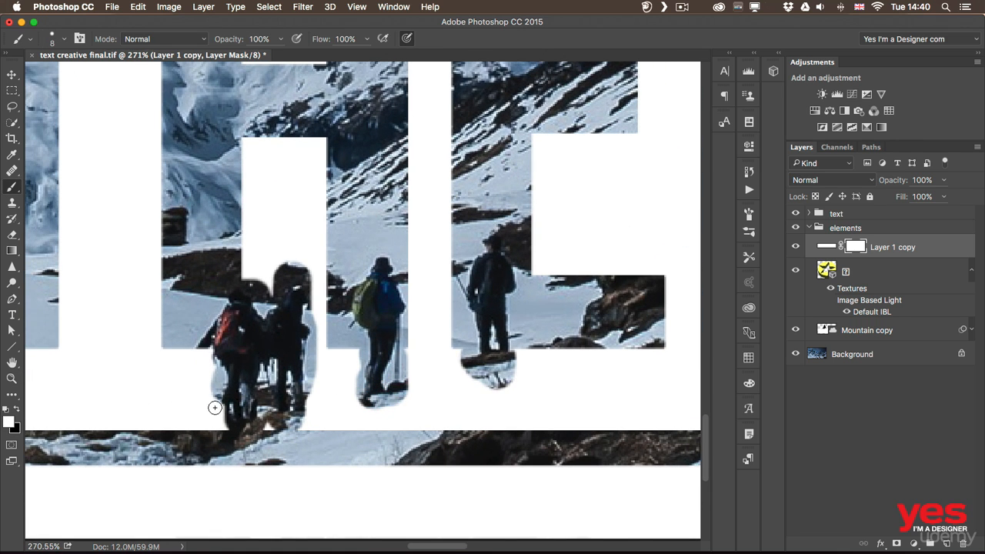
mouse_move(212, 396)
mouse_down()
mouse_move(212, 362)
mouse_move(213, 372)
mouse_up()
drag(223, 430, 270, 431)
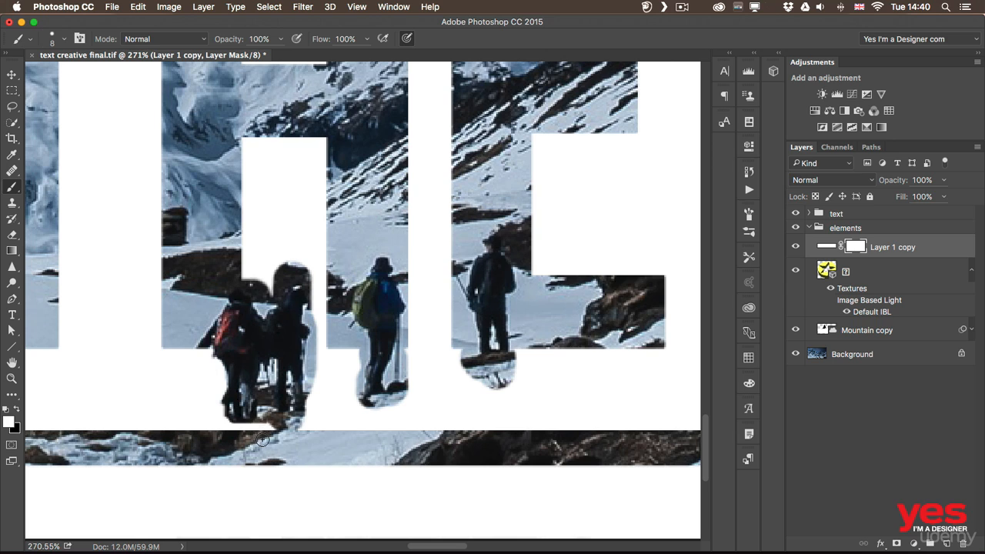
Paint black on the mask to reveal the rocks and the snowy slope beneath the hikers' feet, up to the hiker in the E
key(x)
mouse_move(252, 426)
mouse_down()
mouse_move(207, 430)
mouse_move(188, 416)
mouse_move(186, 437)
mouse_up()
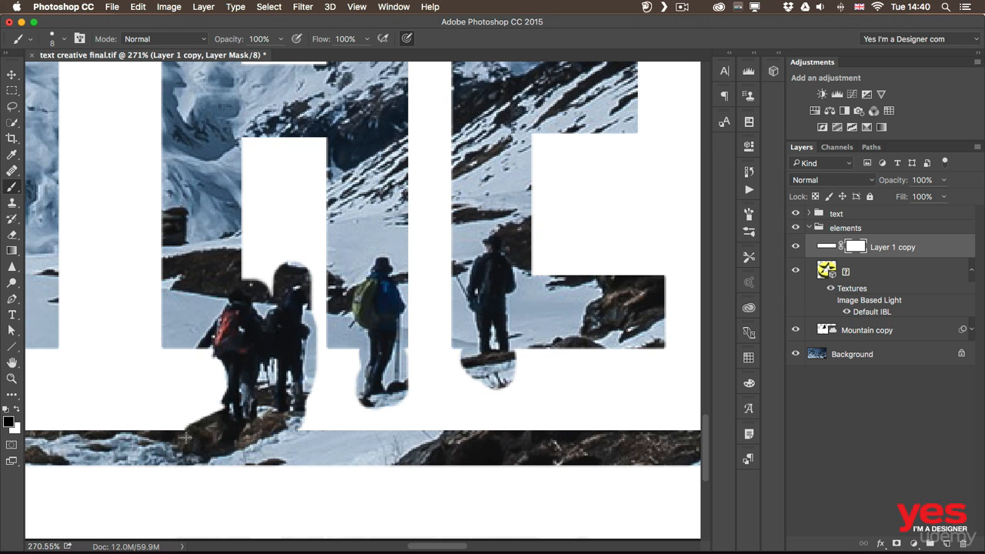
mouse_move(326, 383)
mouse_down()
mouse_move(375, 374)
mouse_move(258, 435)
mouse_move(308, 416)
mouse_move(287, 447)
mouse_move(383, 414)
mouse_move(356, 439)
mouse_move(388, 368)
mouse_move(469, 334)
mouse_move(473, 346)
mouse_move(400, 394)
mouse_up()
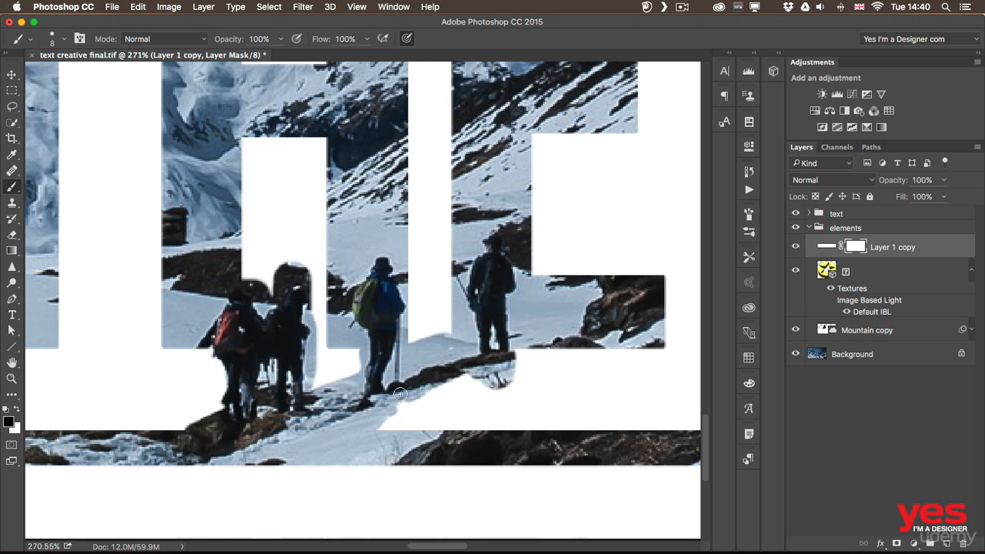
Paint white with a 25 px brush to clean up the slope's lower edge below the hiker in the letter E
key(])
key(])
key(])
key(])
key(])
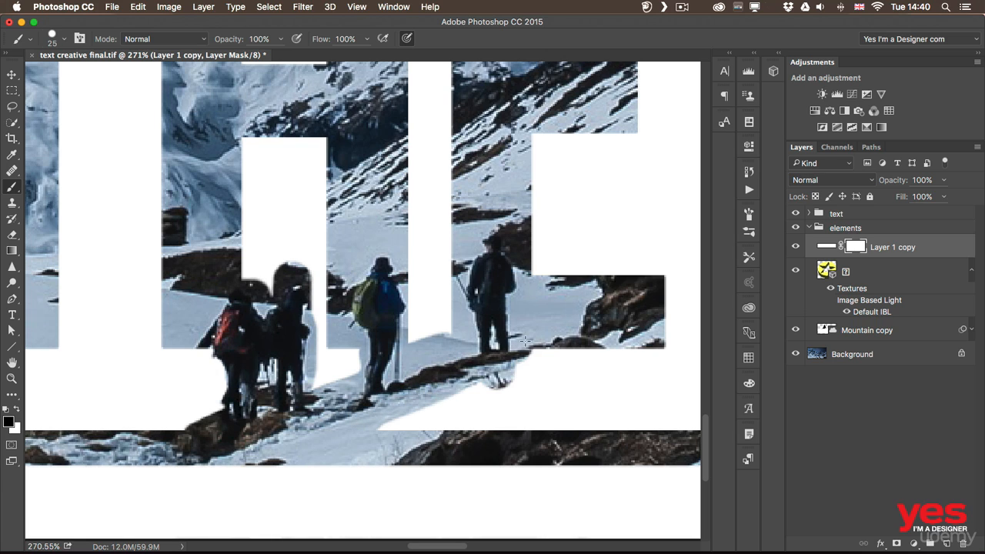
key(x)
mouse_move(516, 377)
mouse_down()
mouse_move(497, 391)
mouse_move(547, 363)
mouse_move(551, 370)
mouse_up()
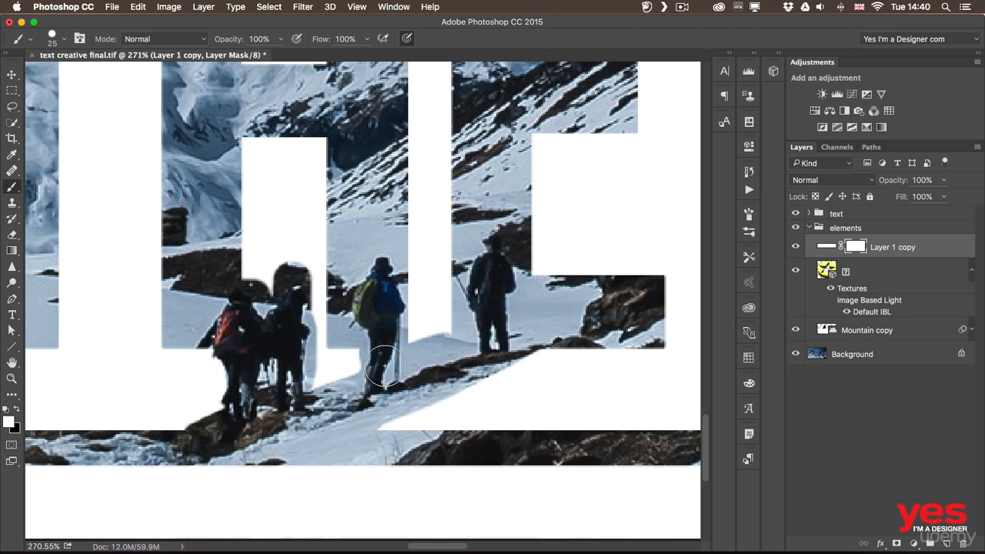
Refine the mask with a 9 px white brush, hiding the background around the heads and shoulders of the paired hikers
key(x)
key([)
key([)
key([)
key([)
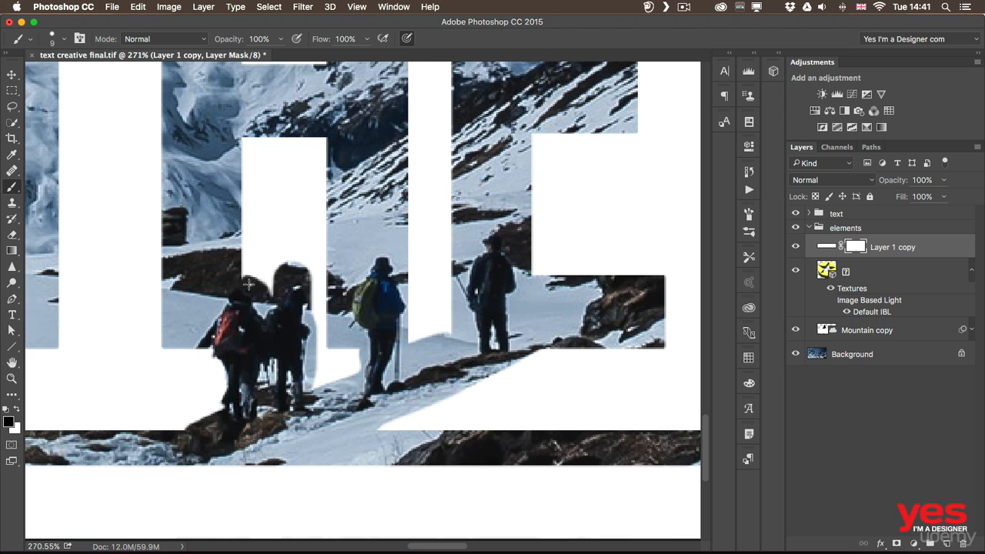
key(x)
mouse_move(245, 285)
mouse_down()
mouse_move(261, 312)
mouse_move(291, 257)
mouse_move(271, 284)
mouse_move(277, 271)
mouse_move(244, 271)
mouse_move(299, 269)
mouse_up()
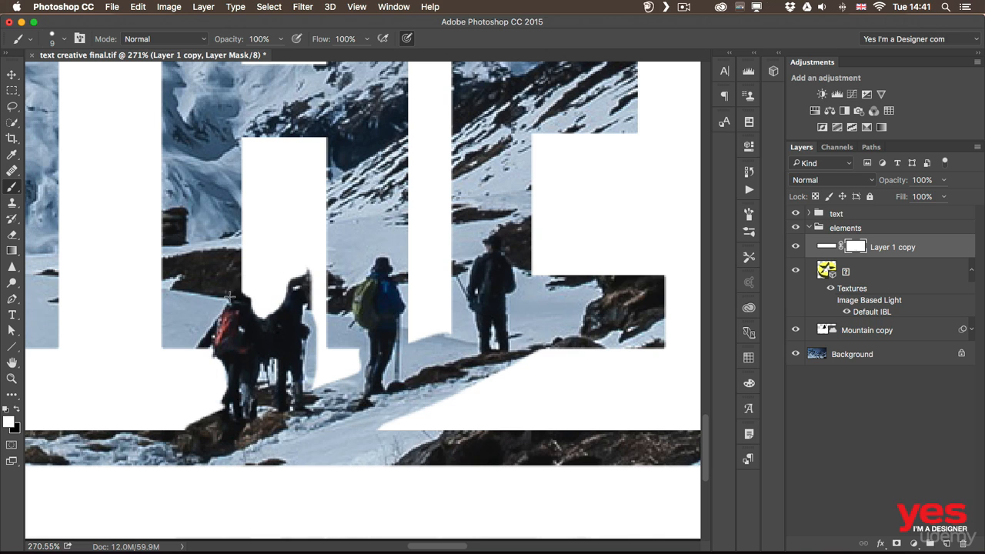
drag(236, 293, 235, 288)
mouse_move(291, 270)
mouse_down()
mouse_move(281, 280)
mouse_move(305, 266)
mouse_up()
drag(314, 311, 308, 280)
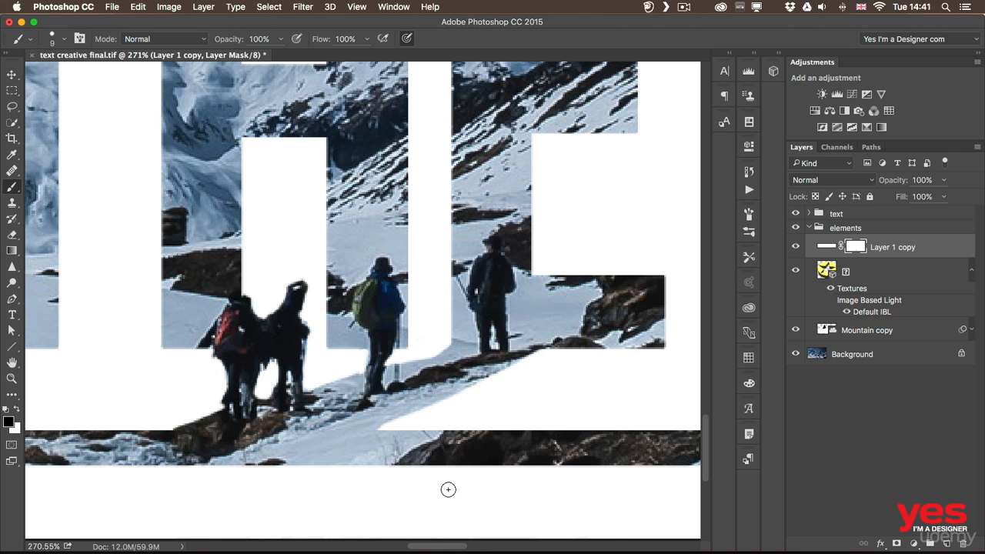
Compare the banner with its layer mask disabled and enabled, and view the whole artwork
key(z)
drag(470, 314, 391, 347)
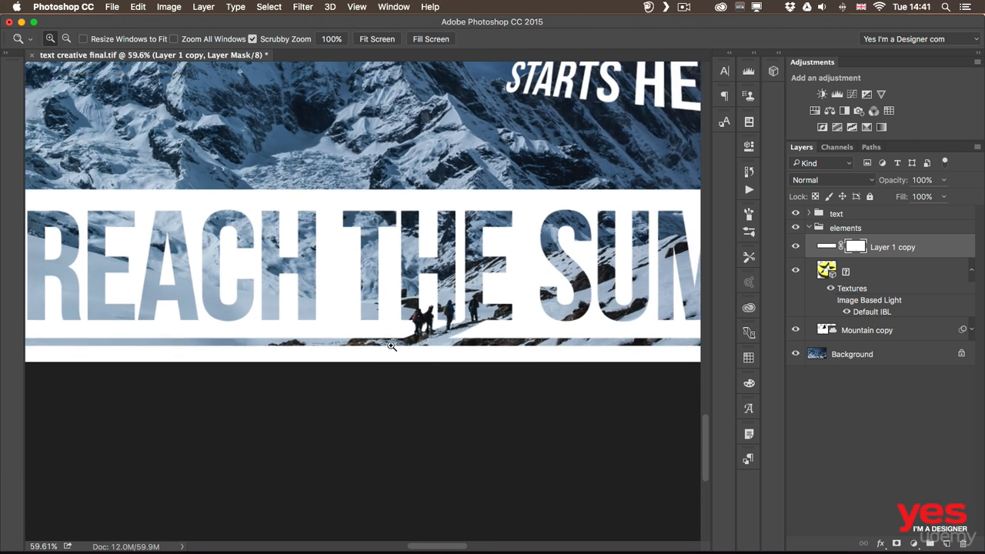
key(b)
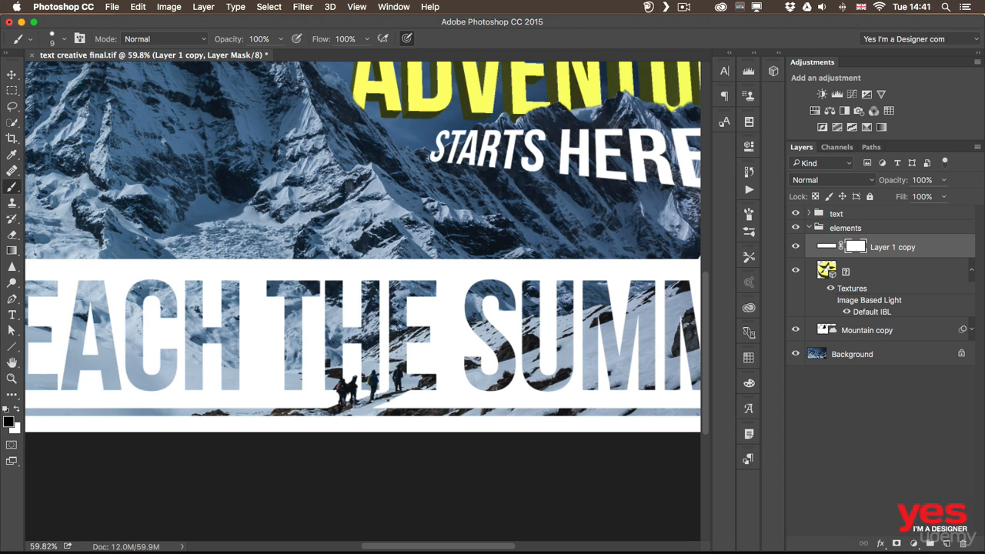
shift+click(859, 247)
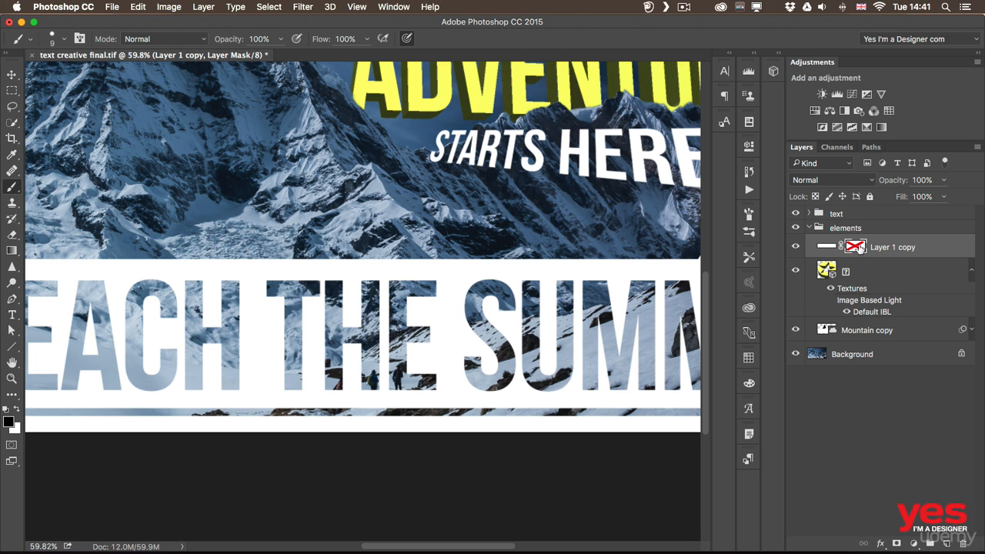
shift+click(855, 248)
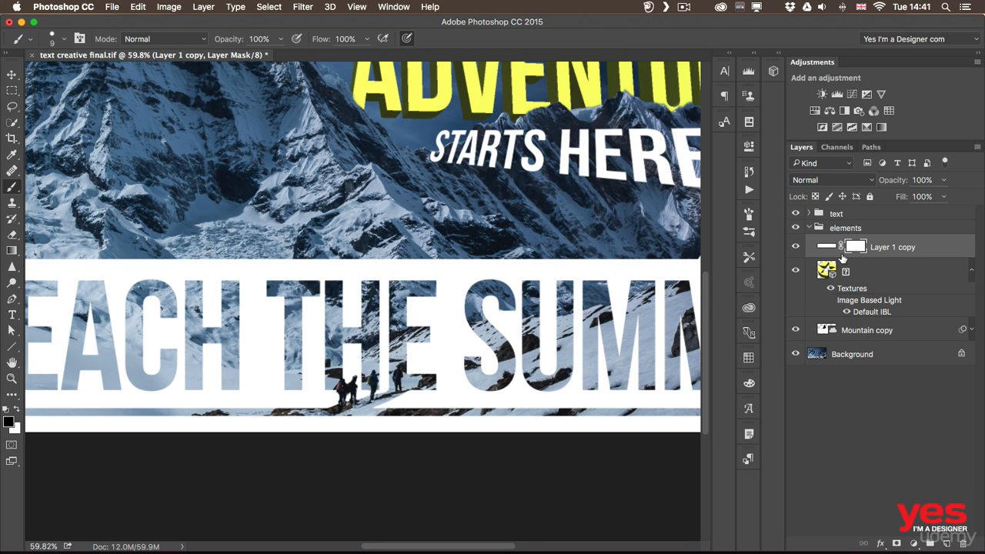
key(super+0)
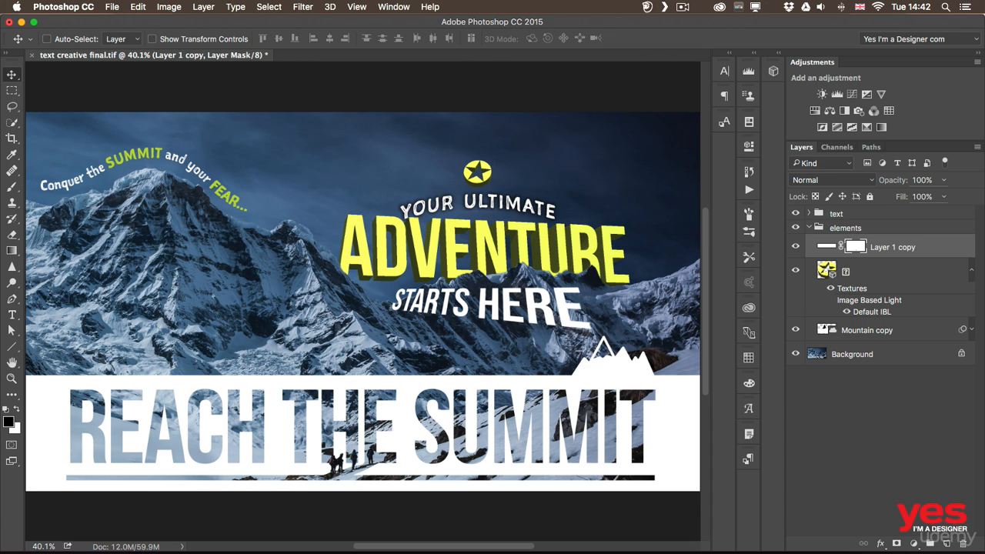
Share the artwork on Behance as a revision of the existing work "Adventure starts here"
click(113, 6)
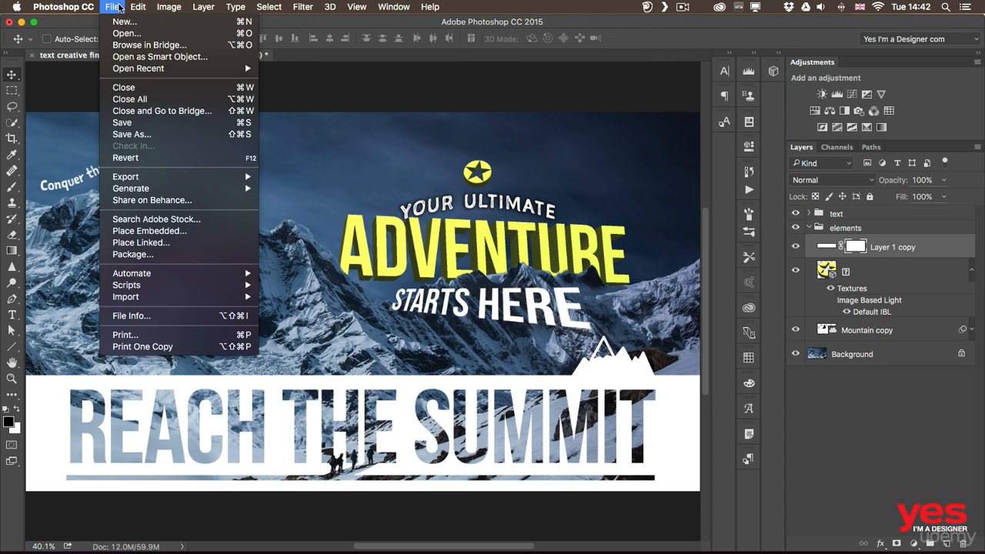
click(187, 202)
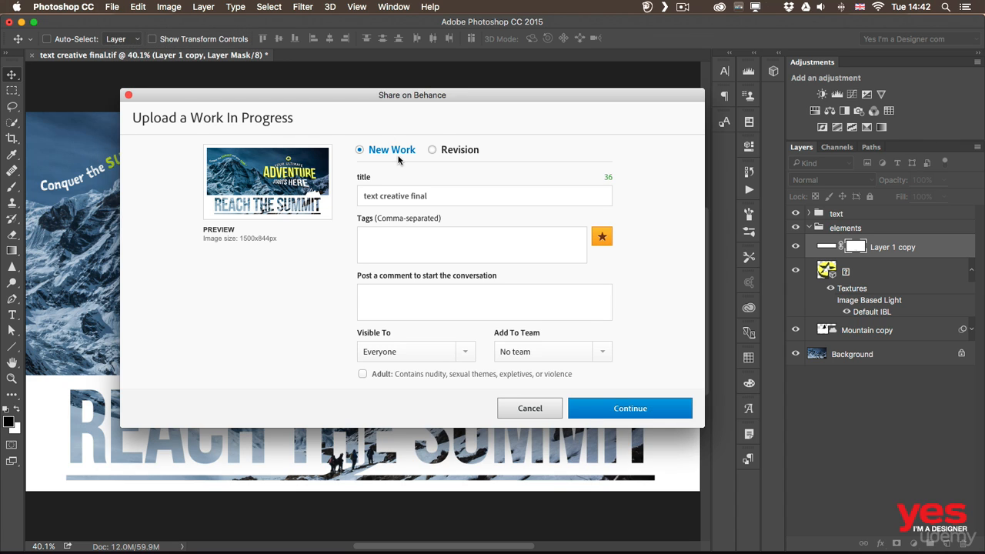
click(440, 150)
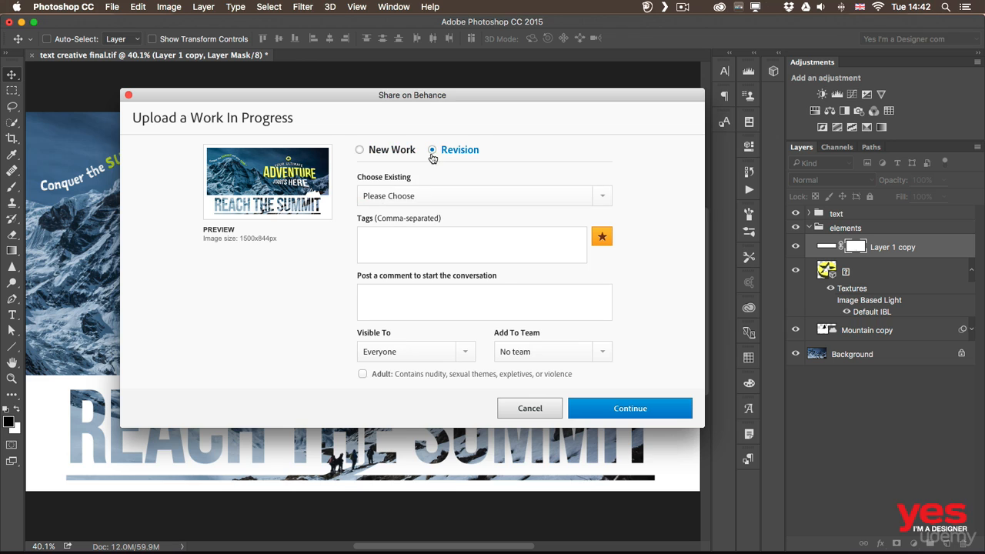
click(419, 198)
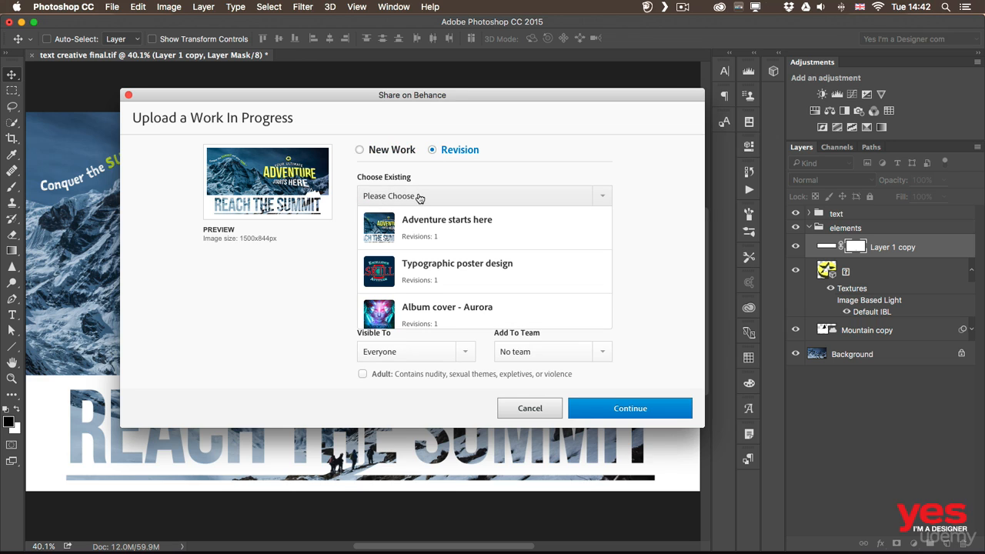
click(466, 235)
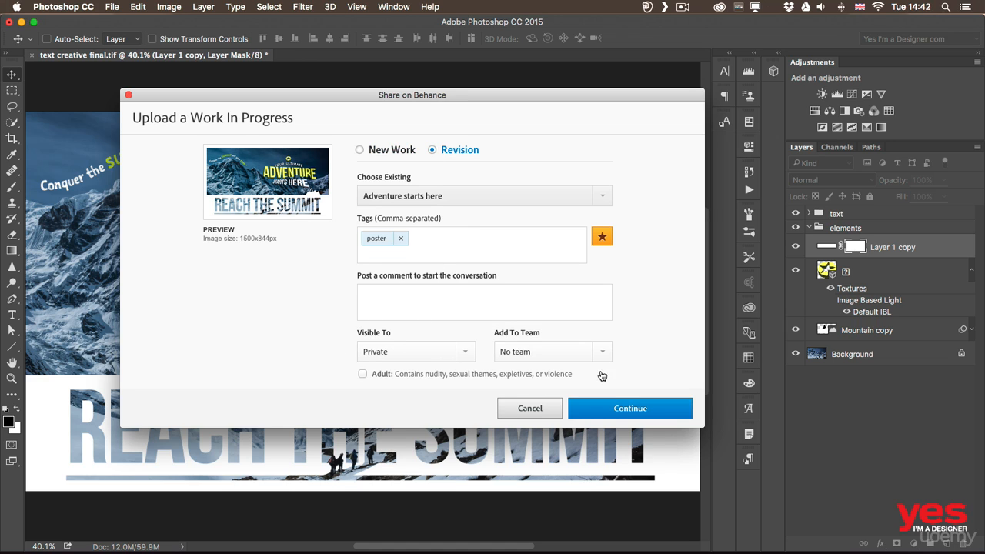
click(641, 409)
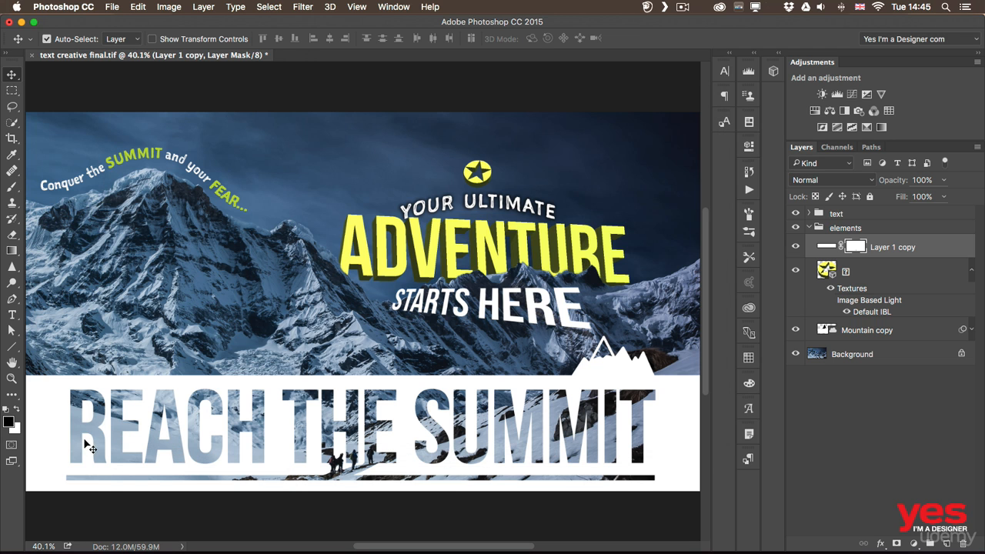
Switch to Chrome and compare revisions 1 and 2 of "Adventure starts here" on its Behance page
key(super+Tab)
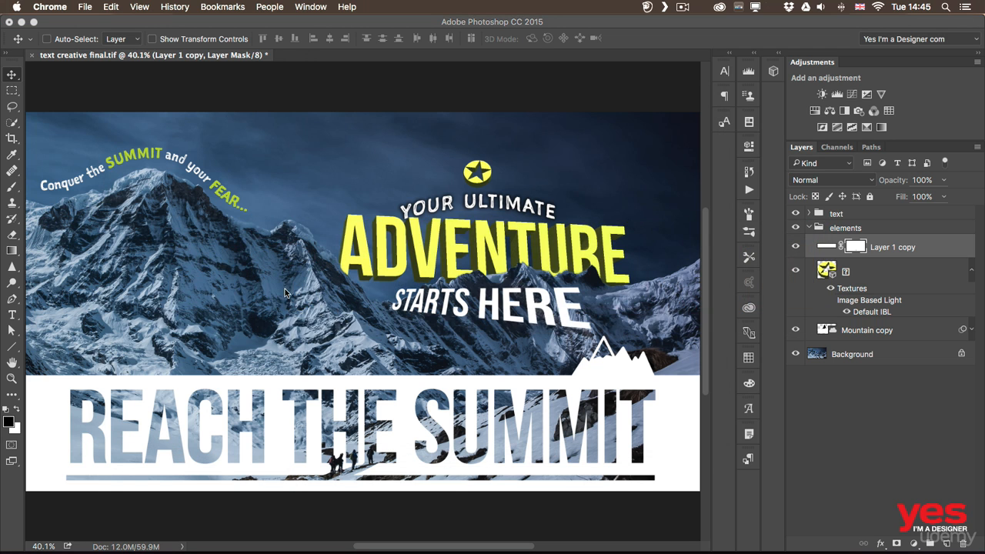
key(super+Tab)
click(225, 290)
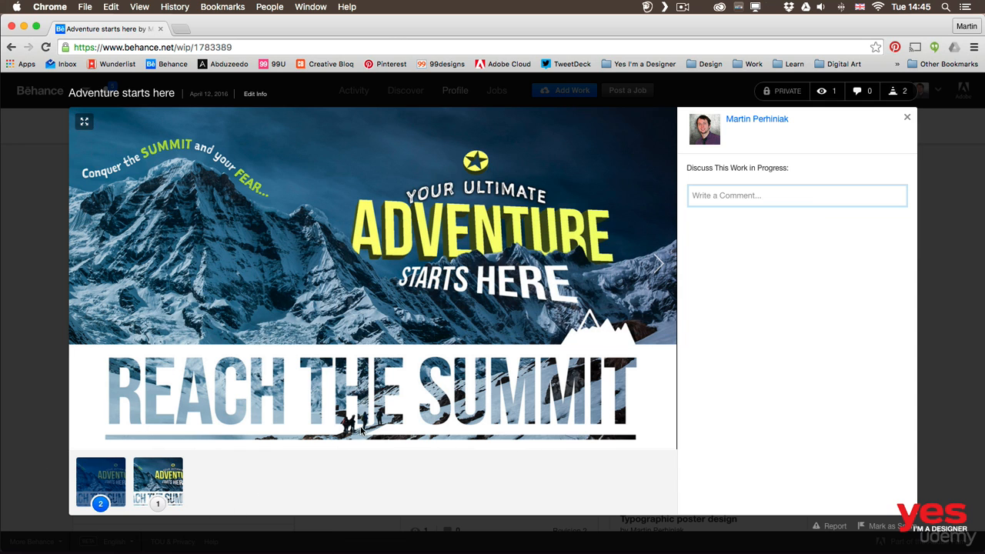
click(152, 485)
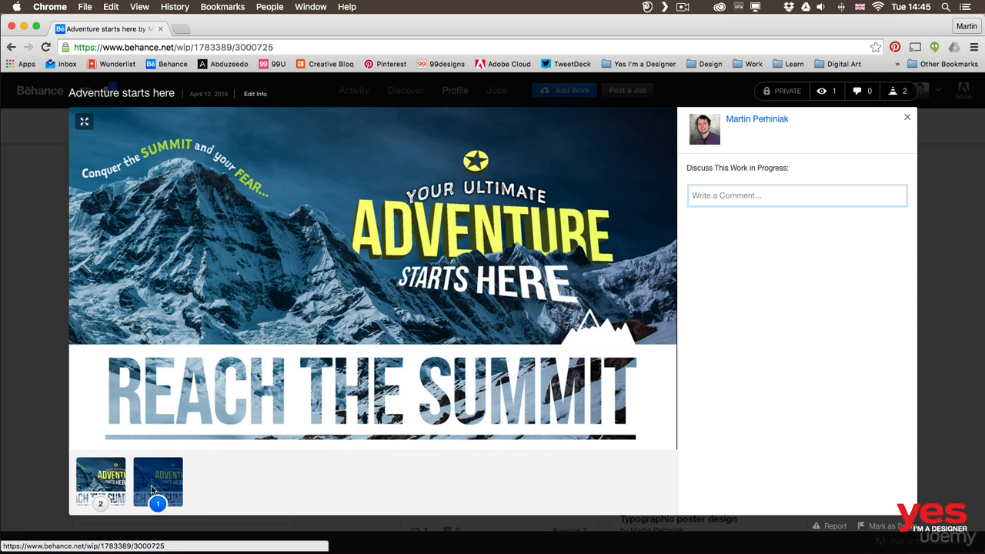
click(97, 478)
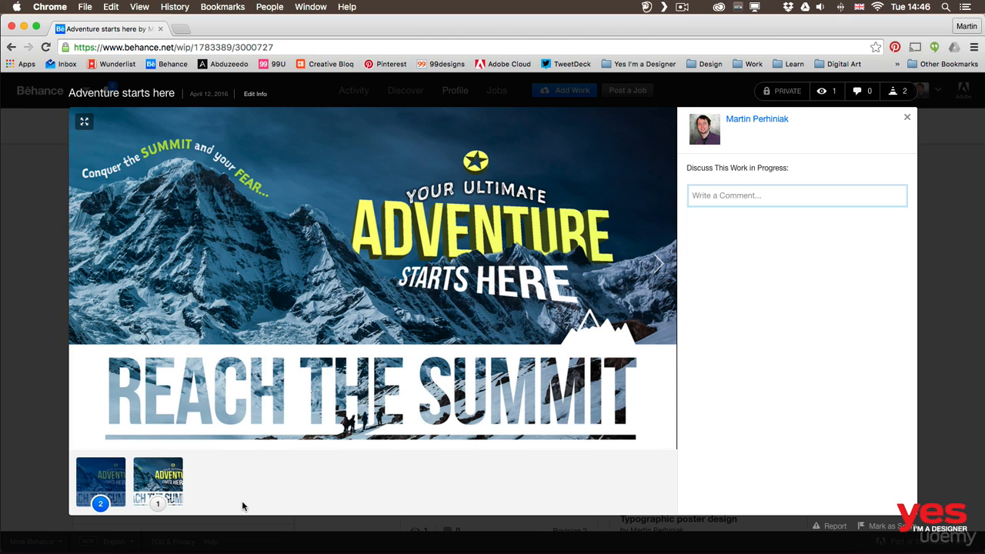
Close the Behance work in progress and view the projects on the My Profile page
click(48, 208)
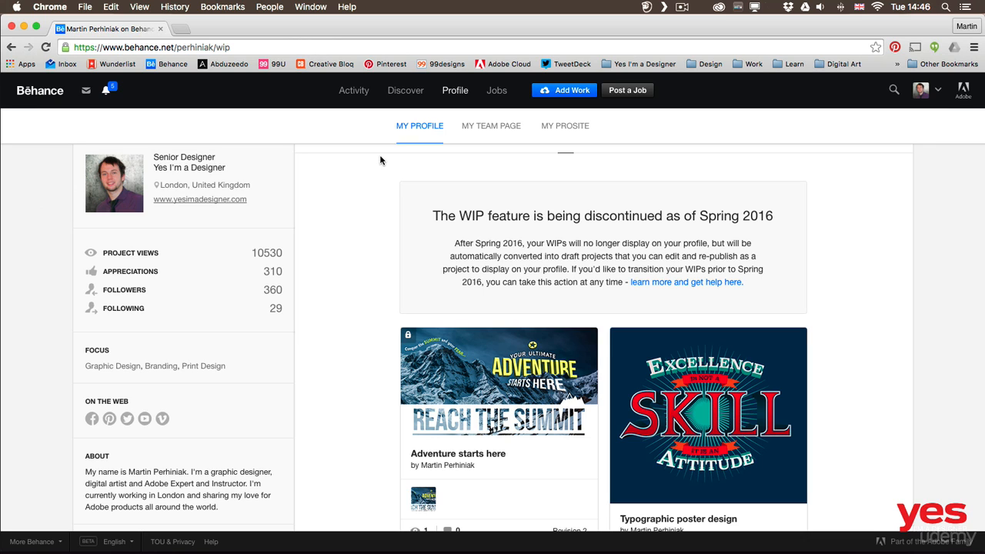
mouse_move(454, 91)
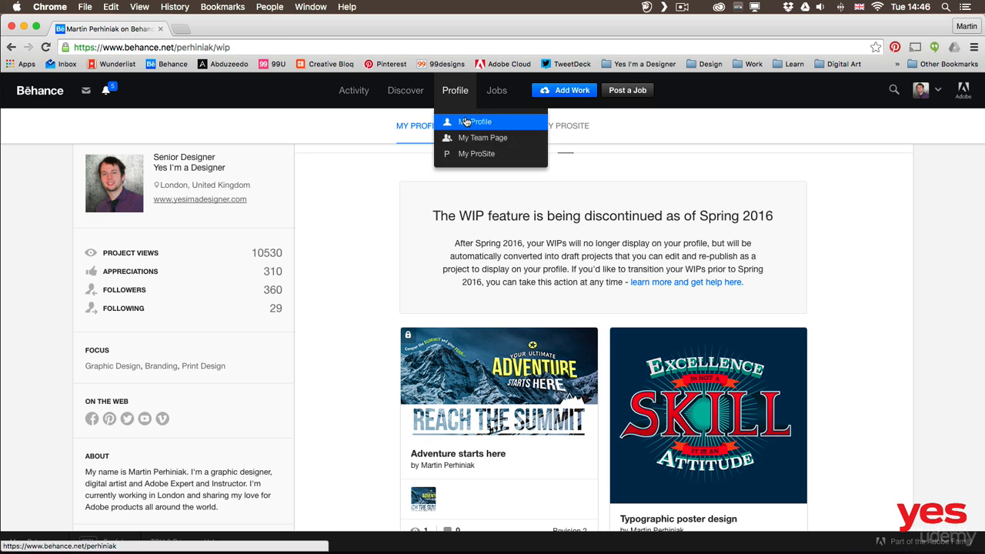
click(472, 123)
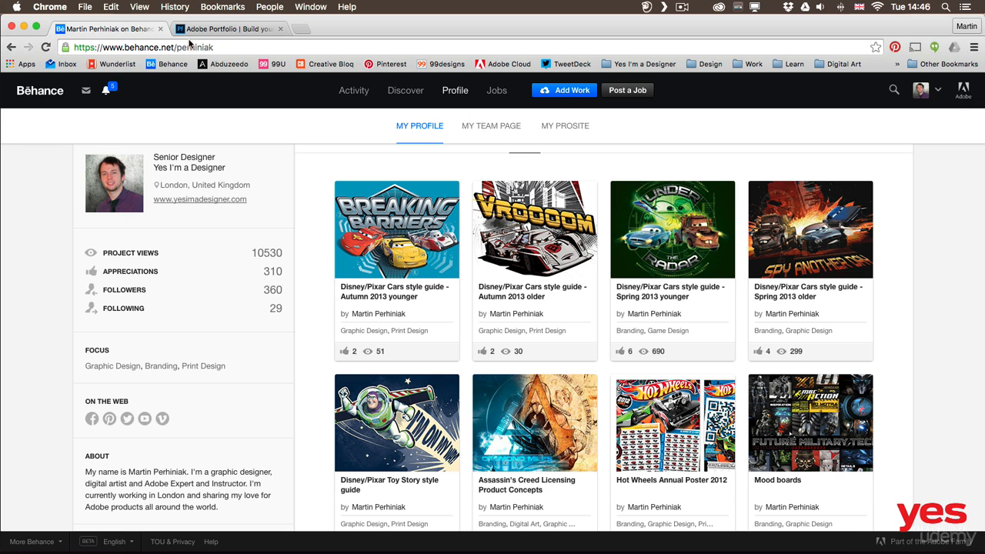
Look through the Adobe Portfolio home page and the "Disney/Pixar Cars style guide - Autumn 2013 younger" project on the designer's portfolio site
click(216, 30)
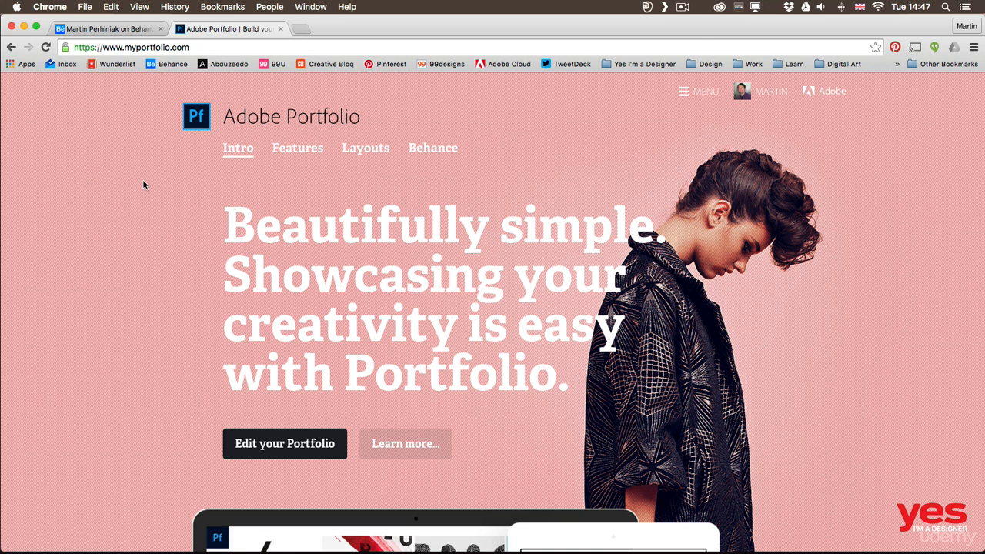
scroll(128, 194, down, 8)
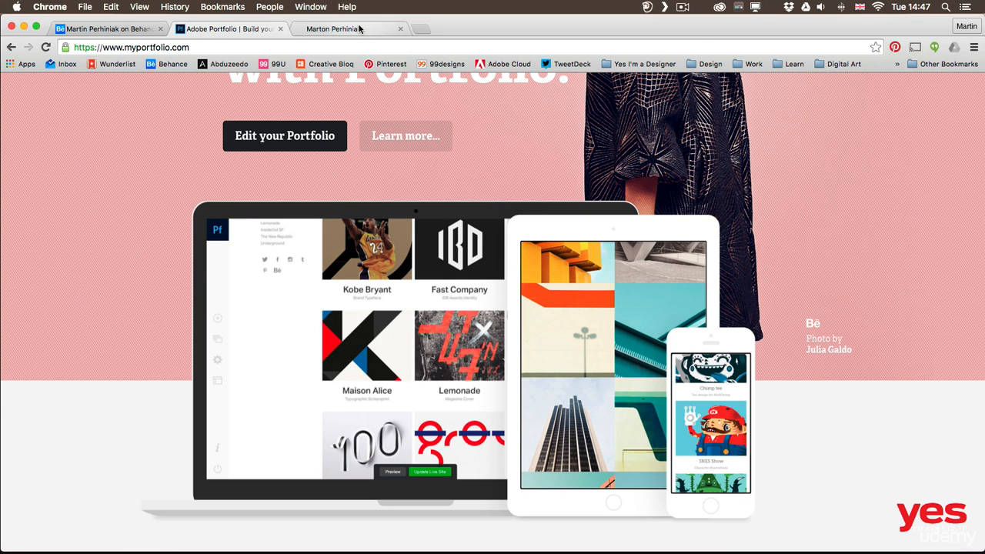
click(362, 29)
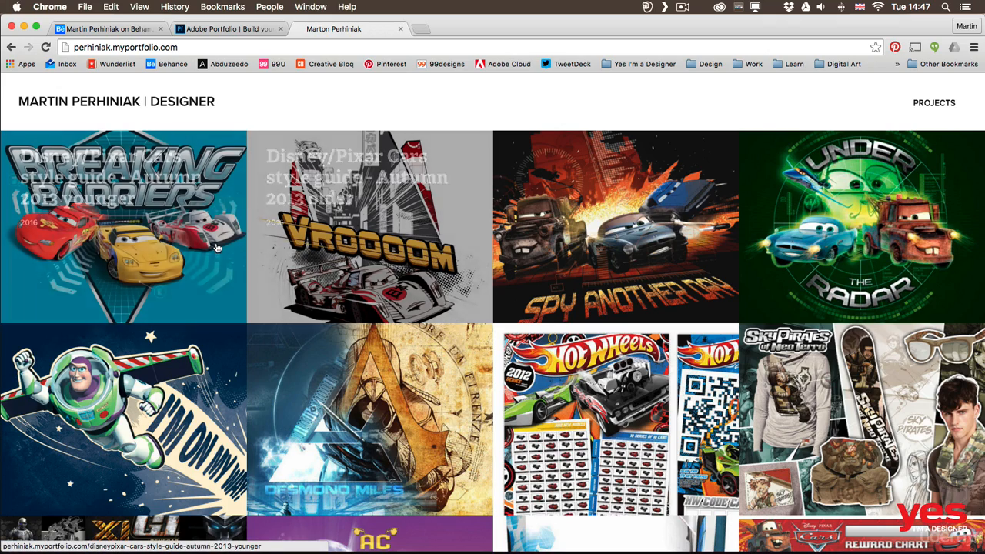
click(179, 250)
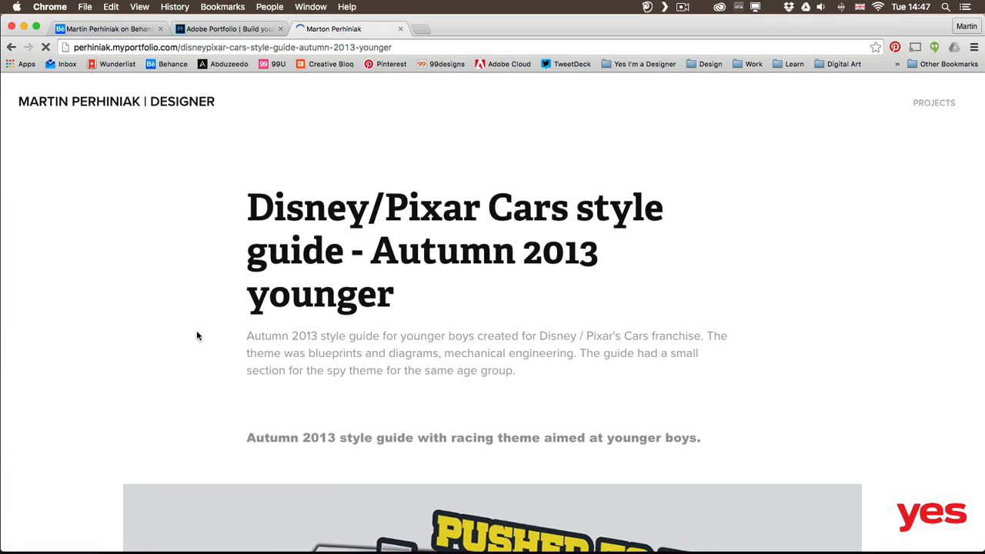
scroll(178, 333, down, 15)
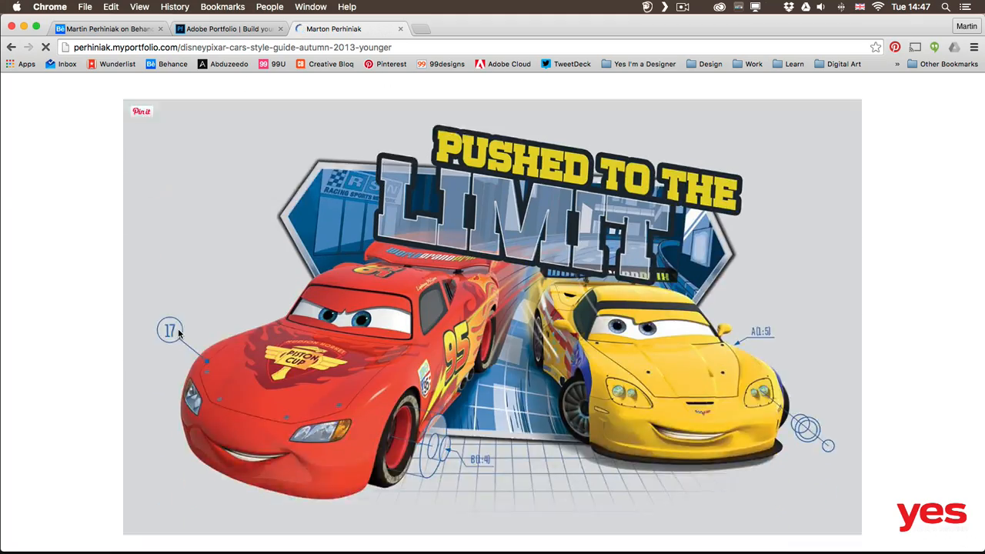
scroll(178, 327, down, 5)
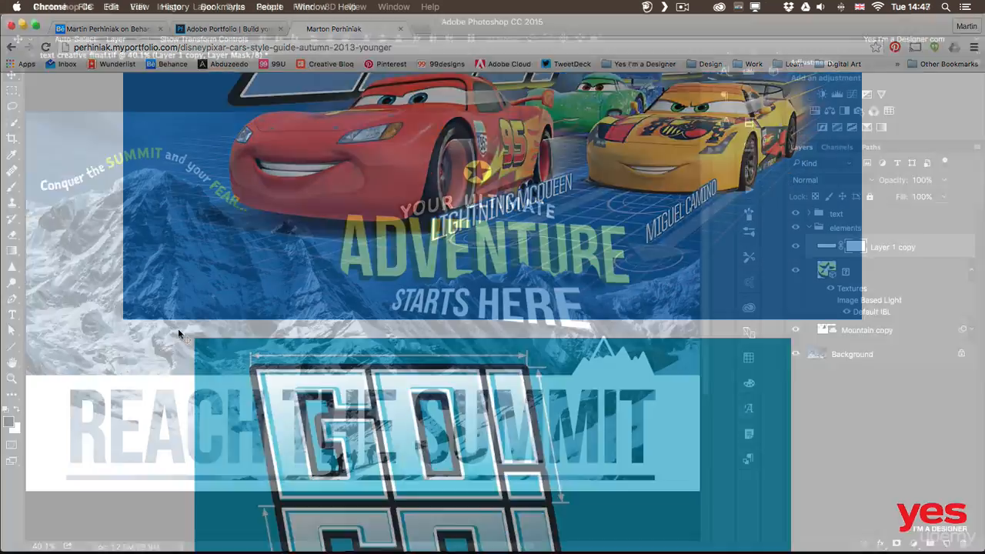